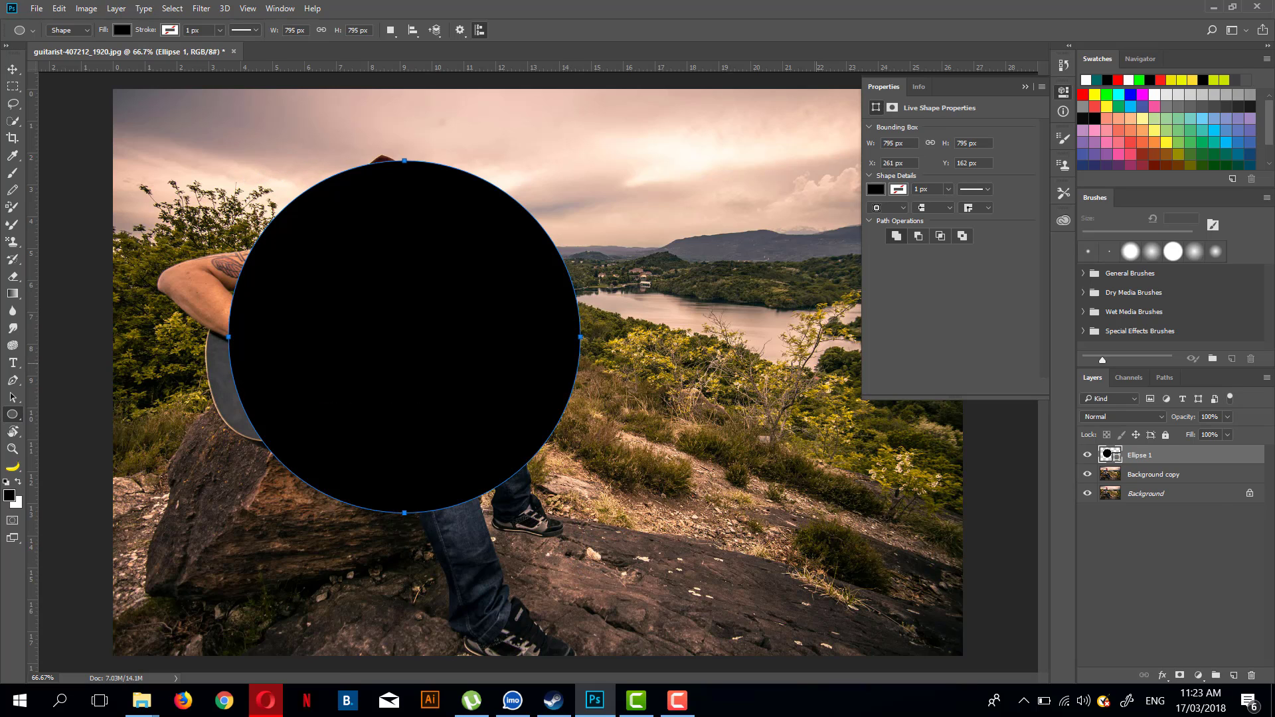
- Remove the circle's fill and give it a white stroke 30 px wide
click(123, 30)
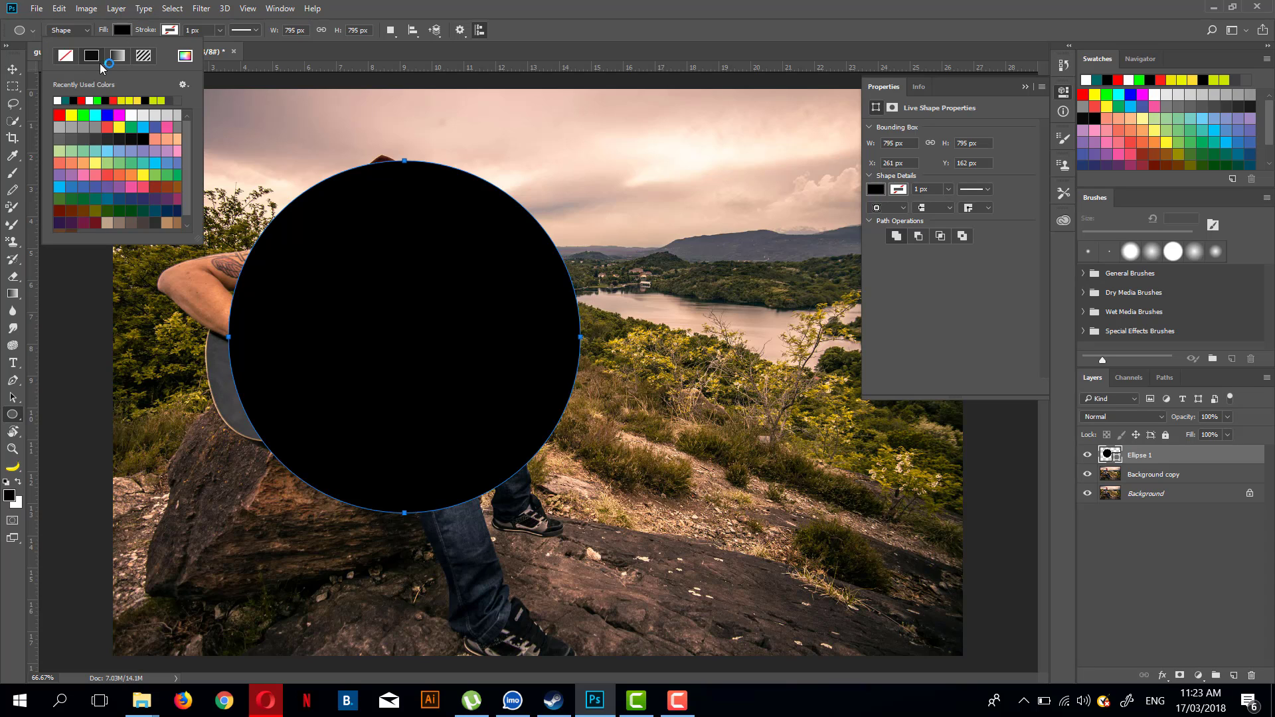
click(66, 56)
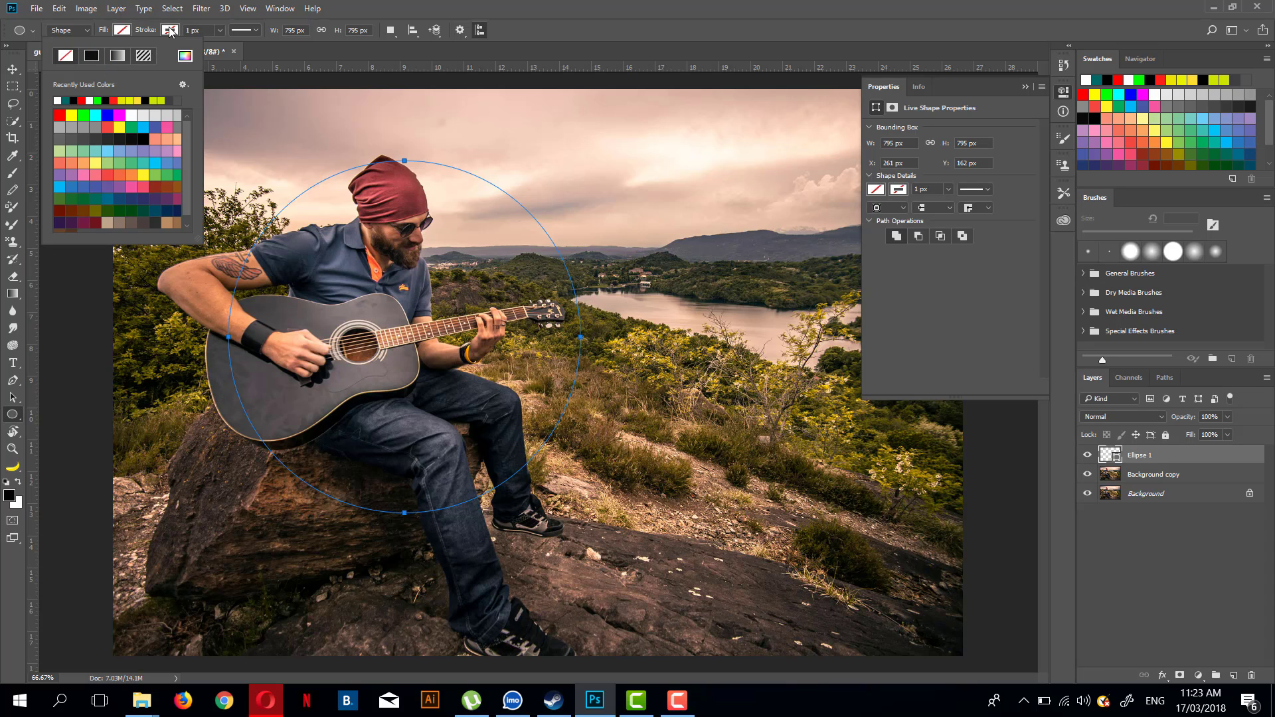
click(170, 31)
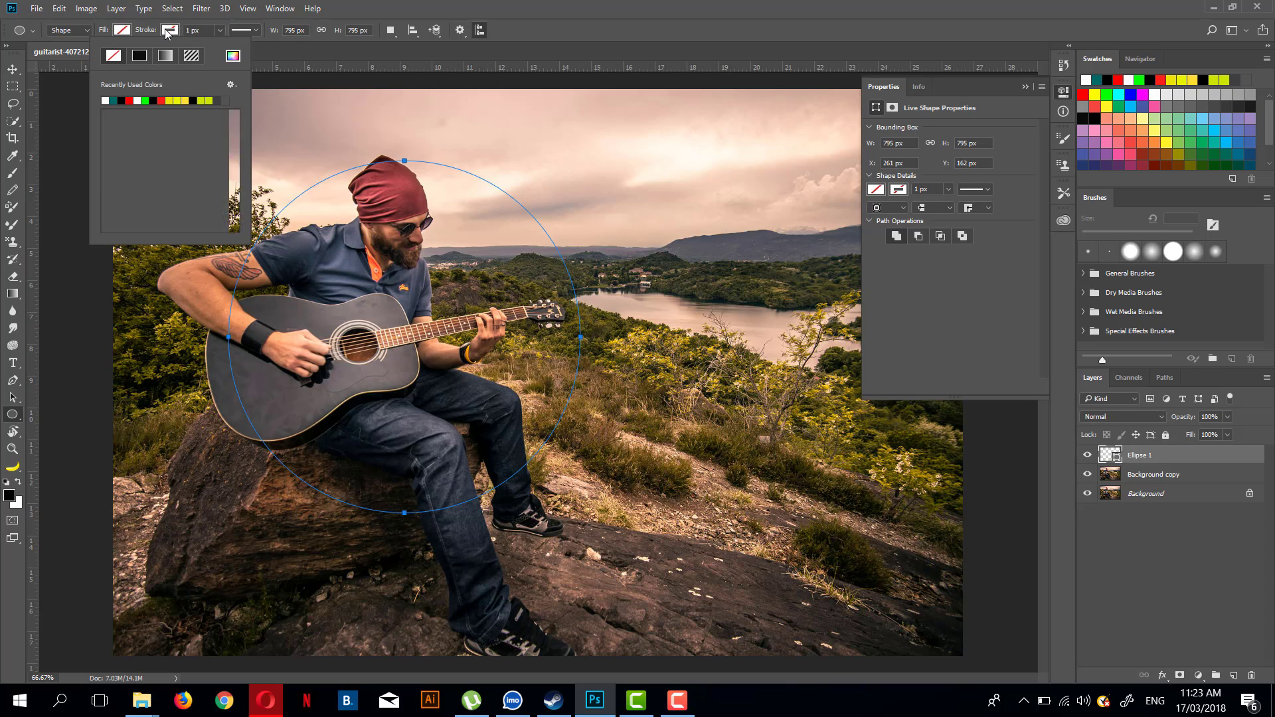
click(105, 99)
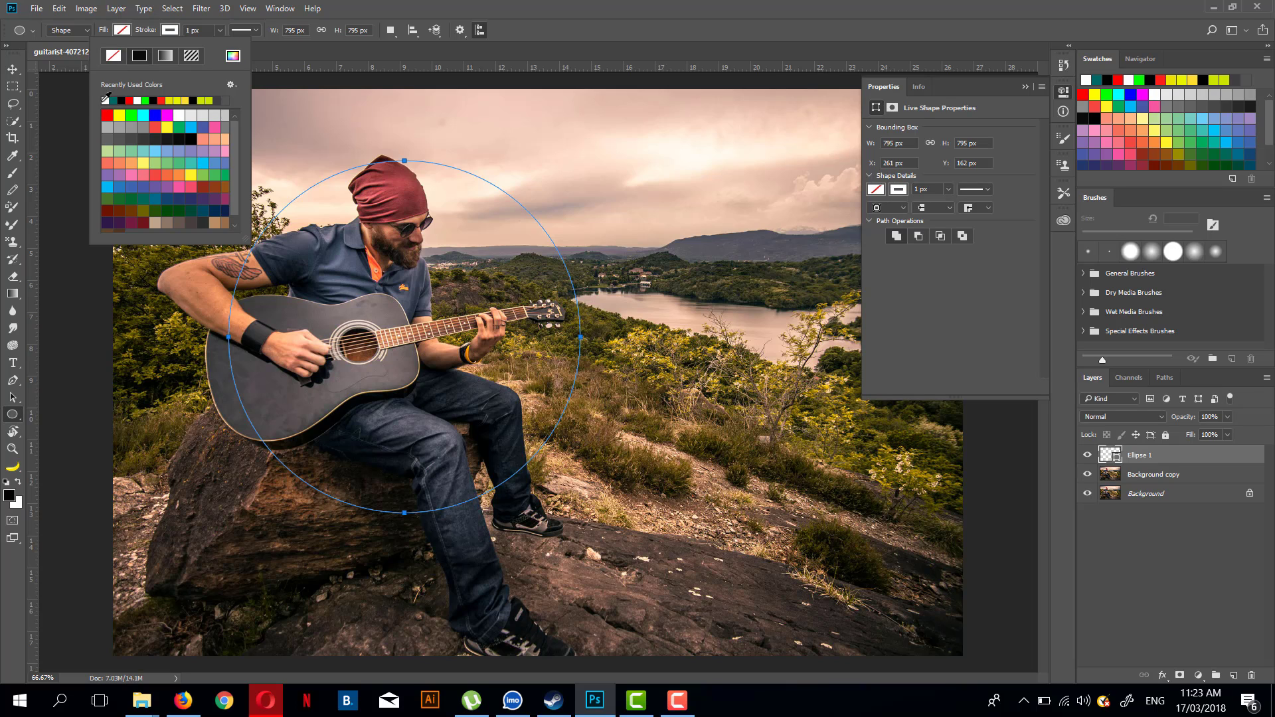
click(186, 30)
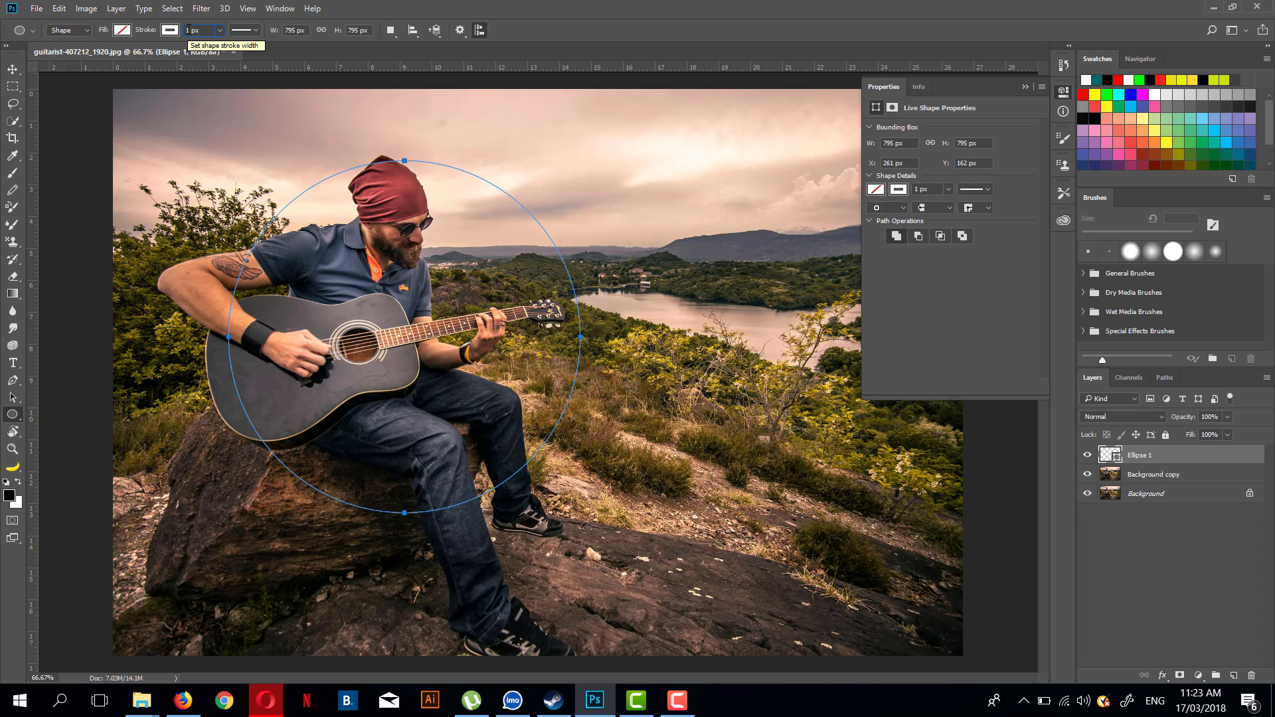
text(30)
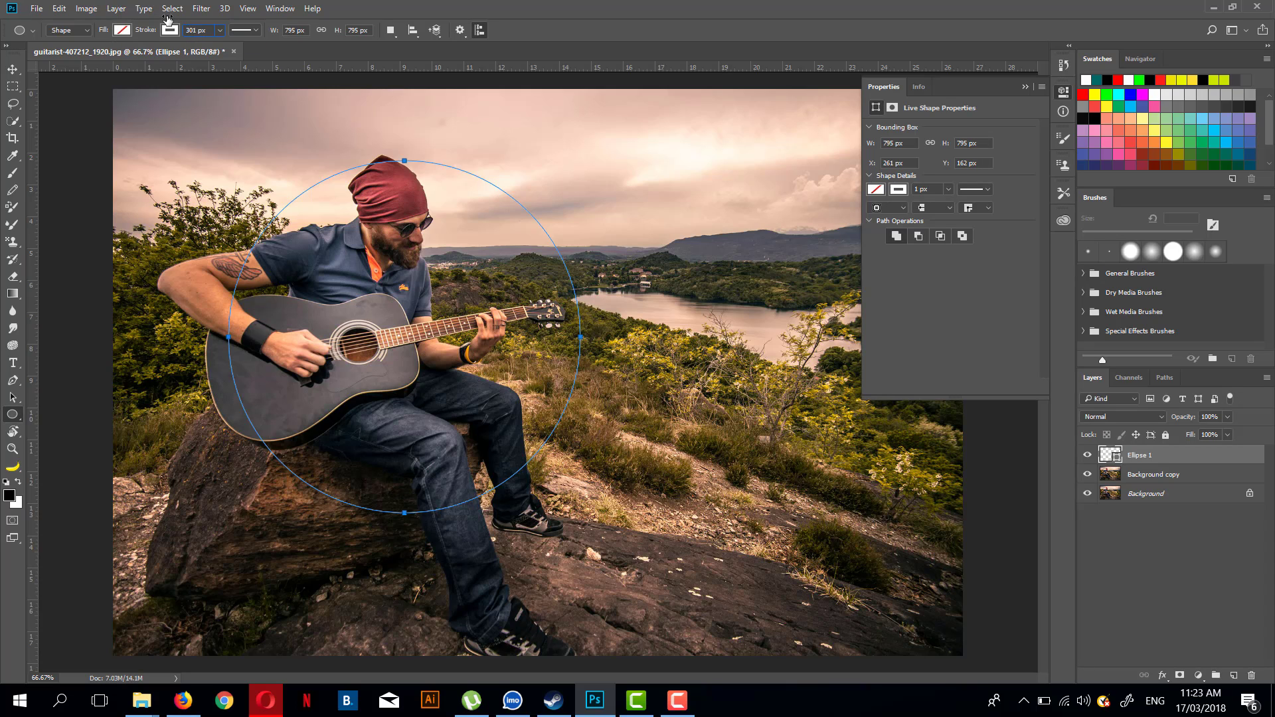
key(Escape)
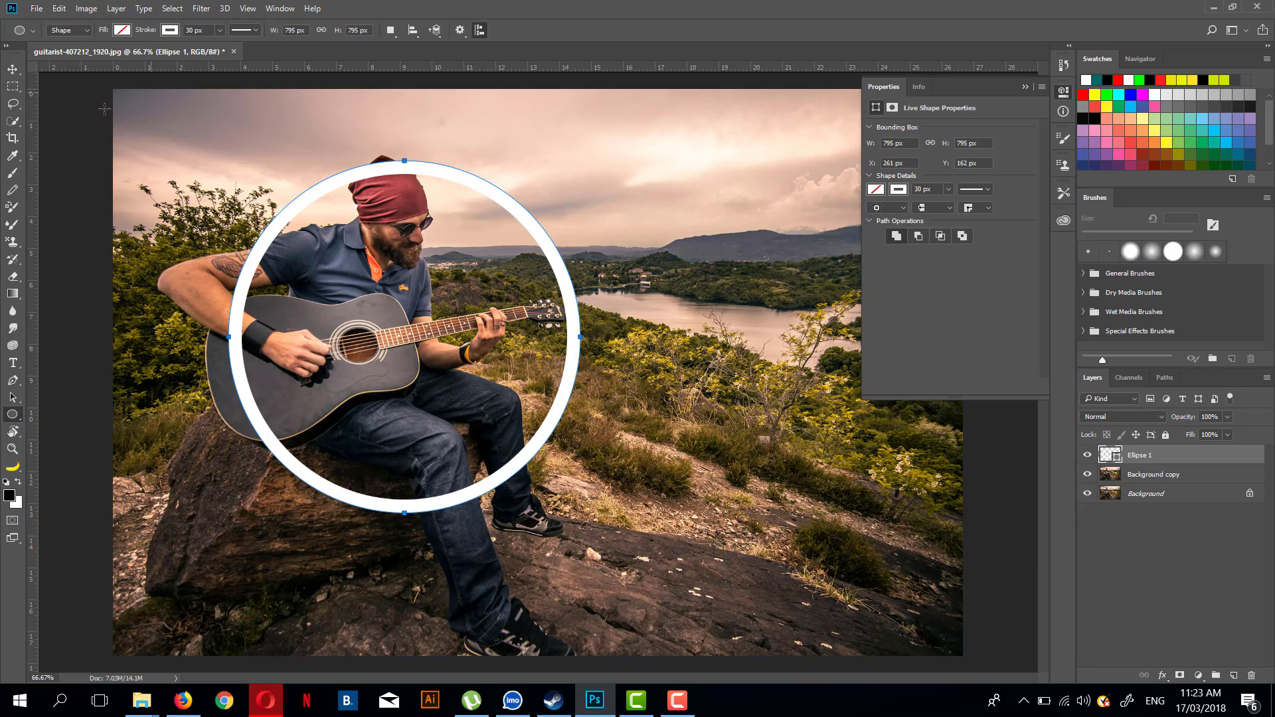
- Scale the ring to about 94% and move it so it frames the guitarist's upper body and guitar
click(4, 70)
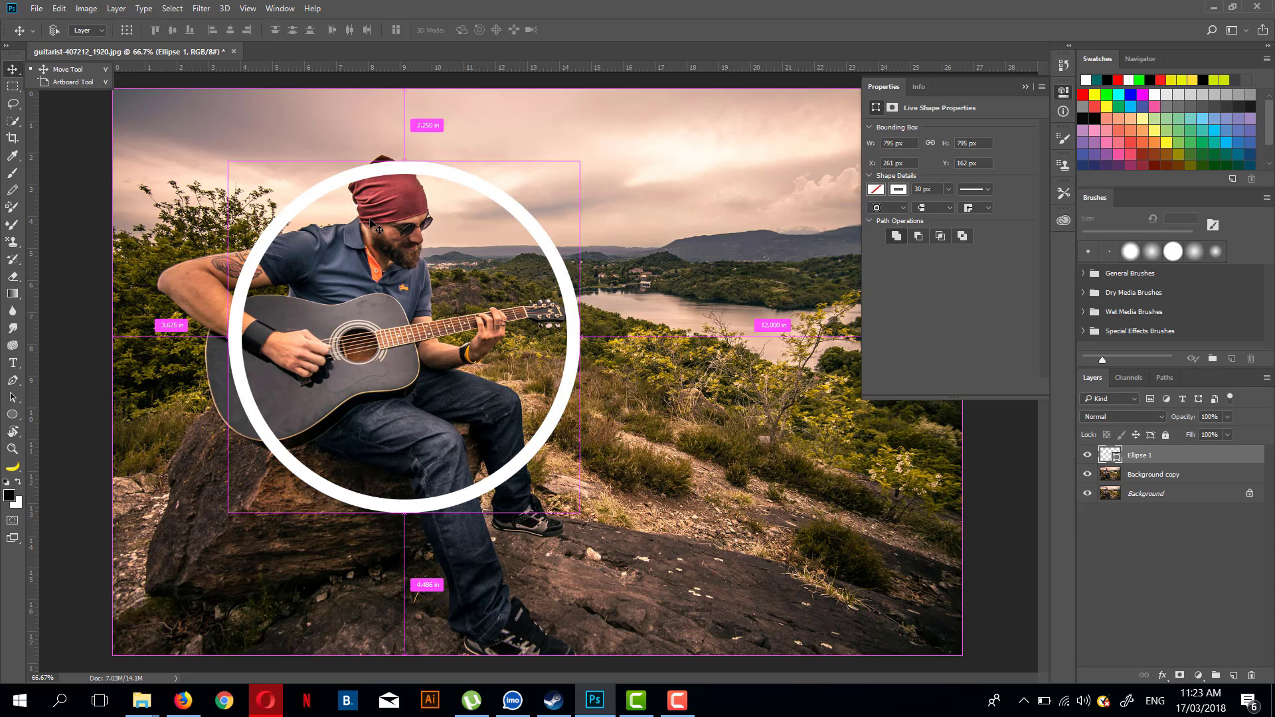
key(ctrl+t)
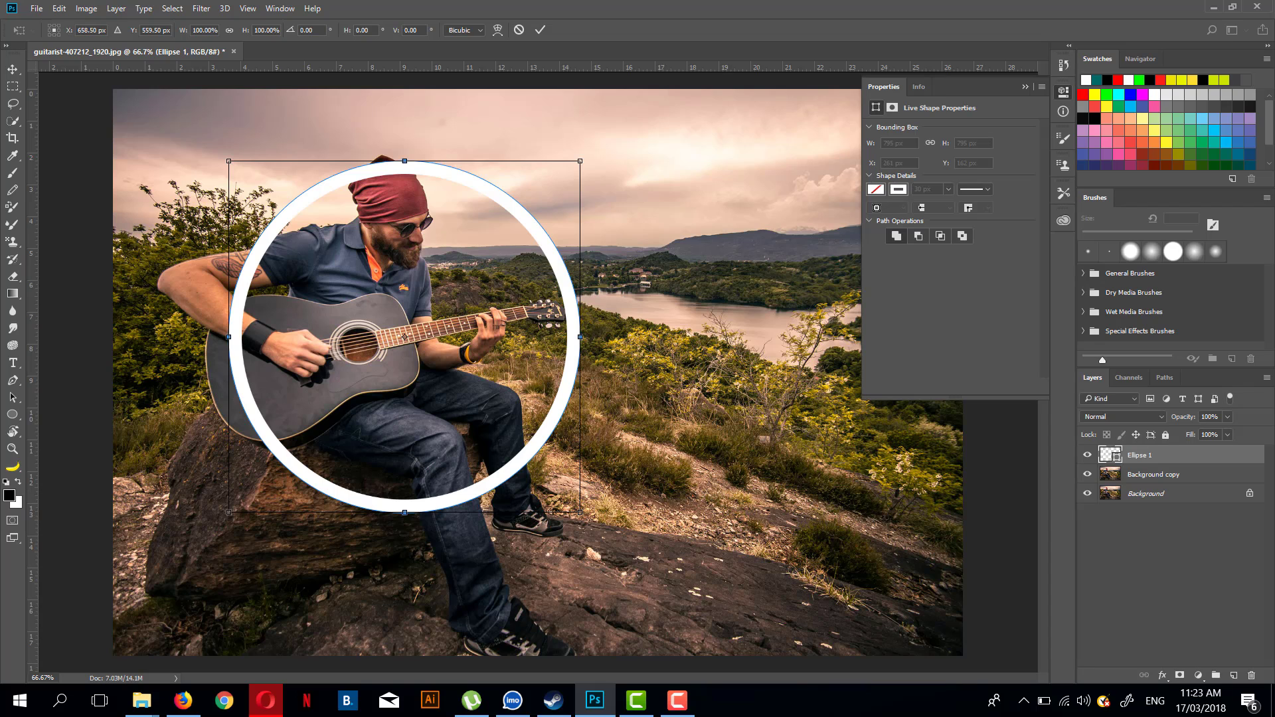
mouse_move(580, 511)
mouse_down()
mouse_move(543, 497)
mouse_move(561, 507)
mouse_up()
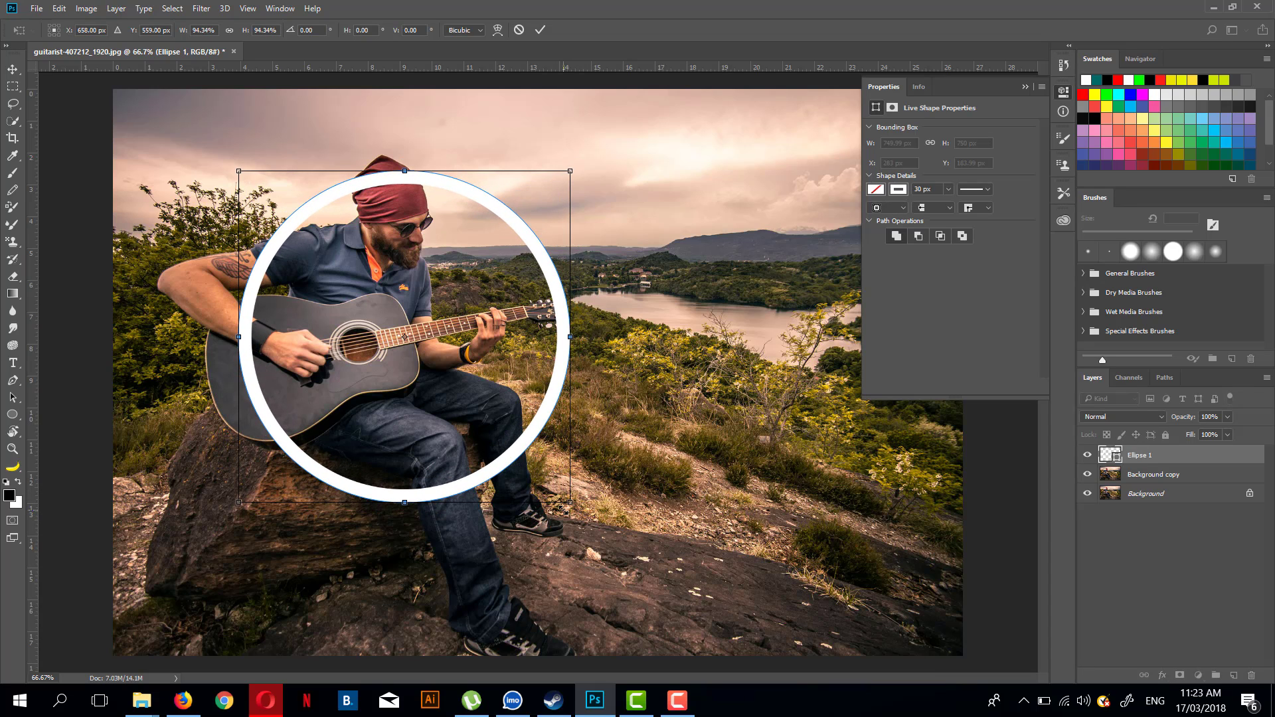
drag(522, 456, 458, 416)
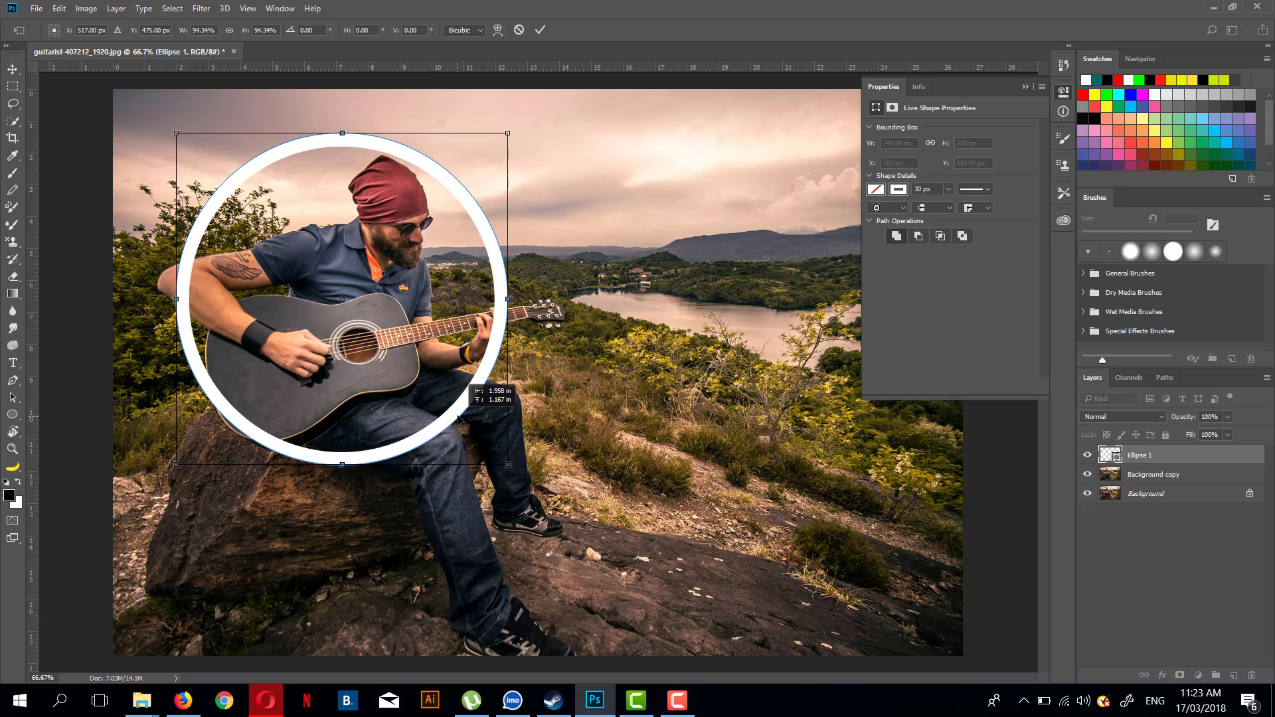
click(540, 29)
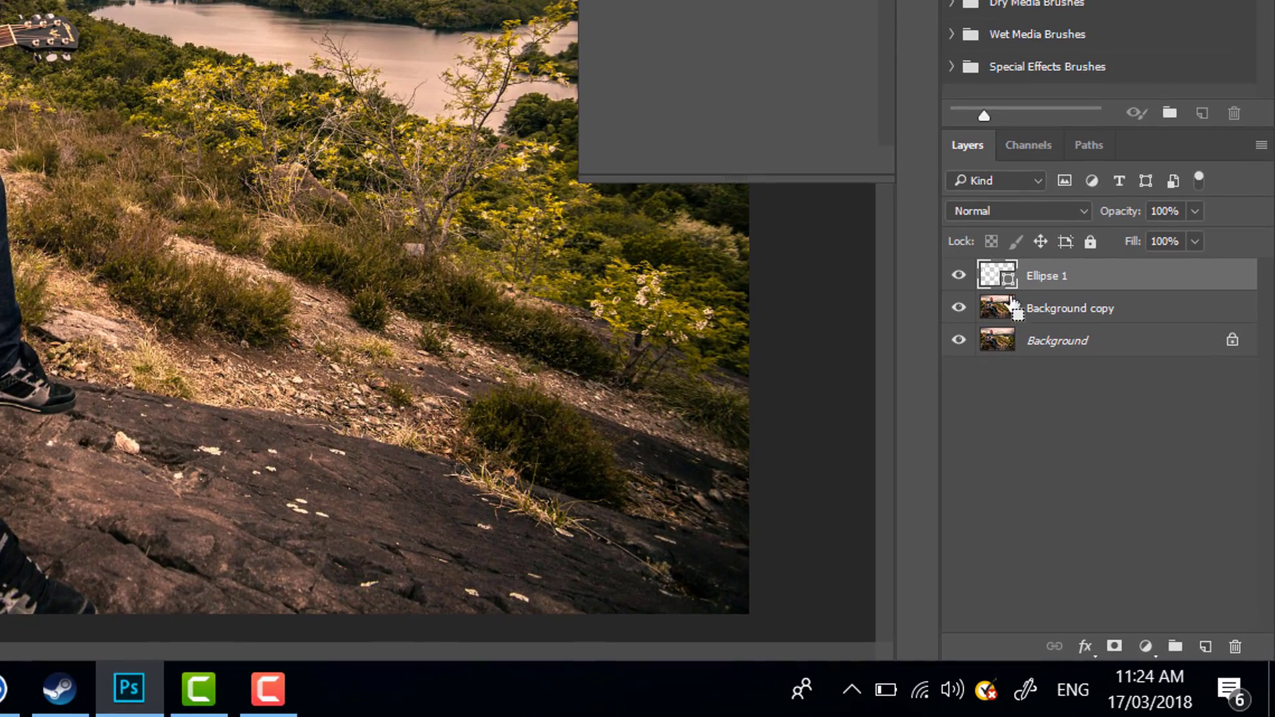
- Load the Ellipse 1 outline as a selection, invert it, and delete everything outside the circle from the Background copy layer
ctrl+click(998, 275)
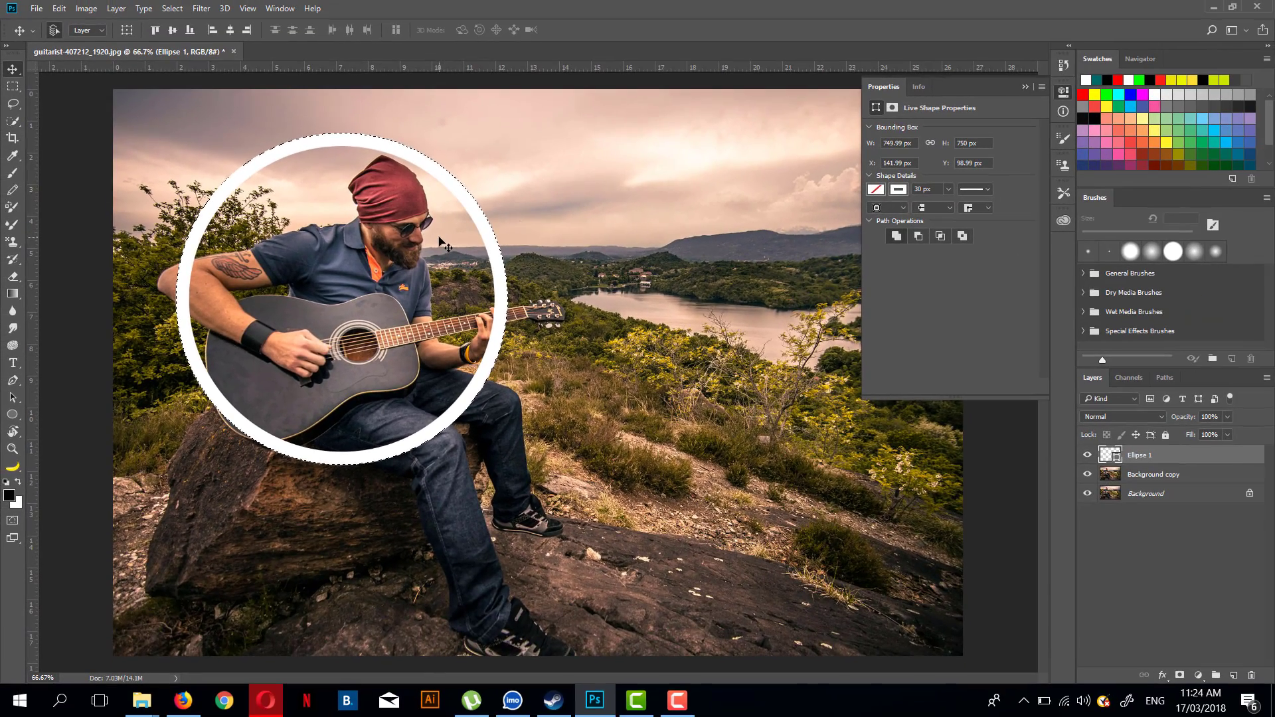
click(1143, 480)
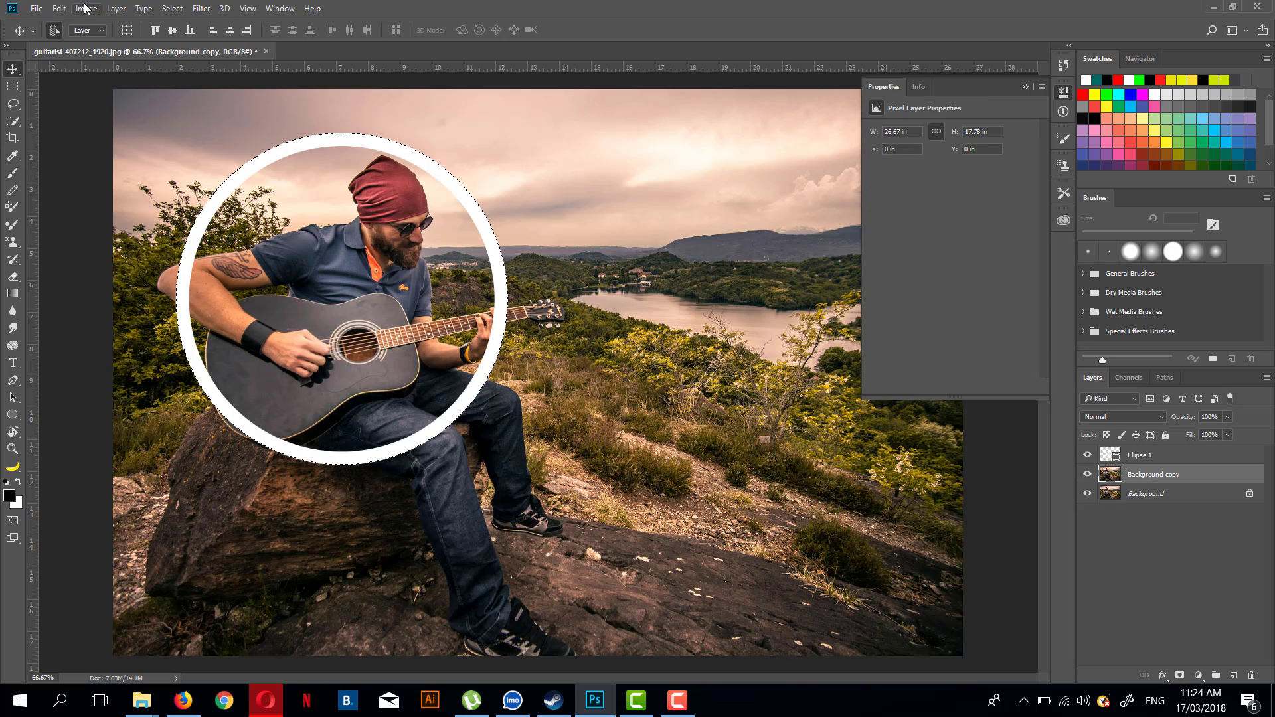
click(172, 8)
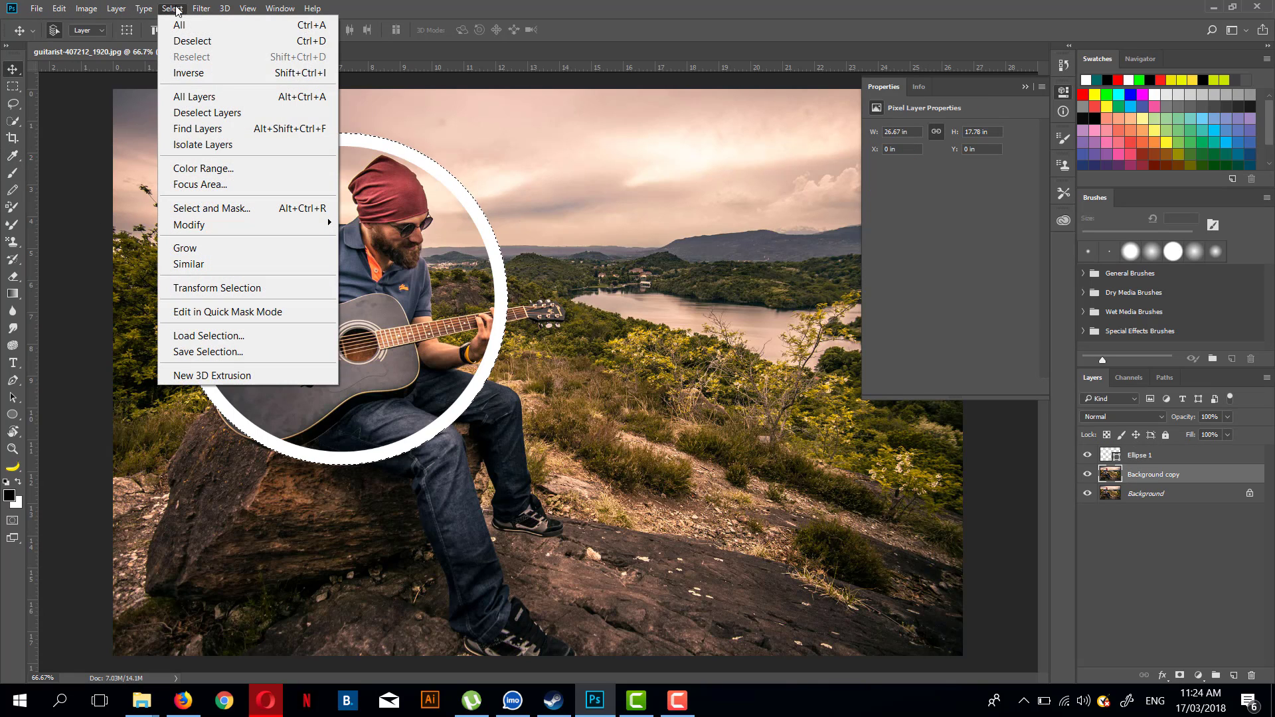
click(213, 69)
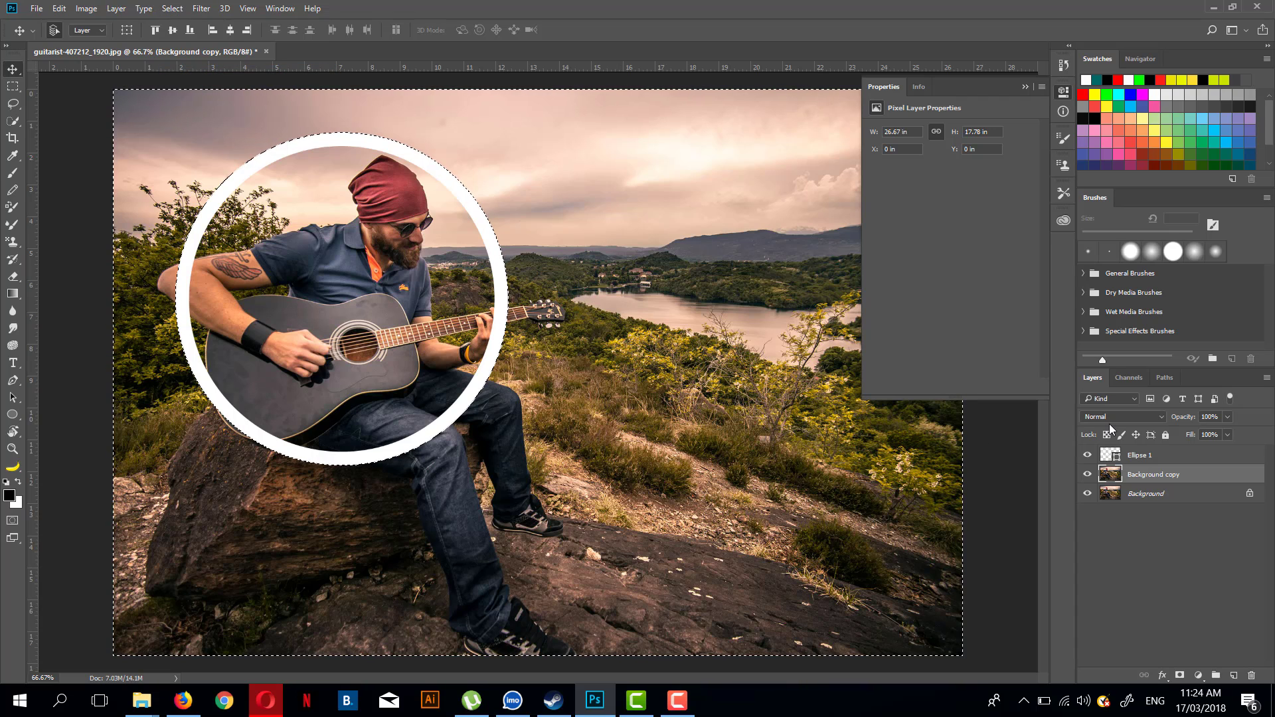
key(Delete)
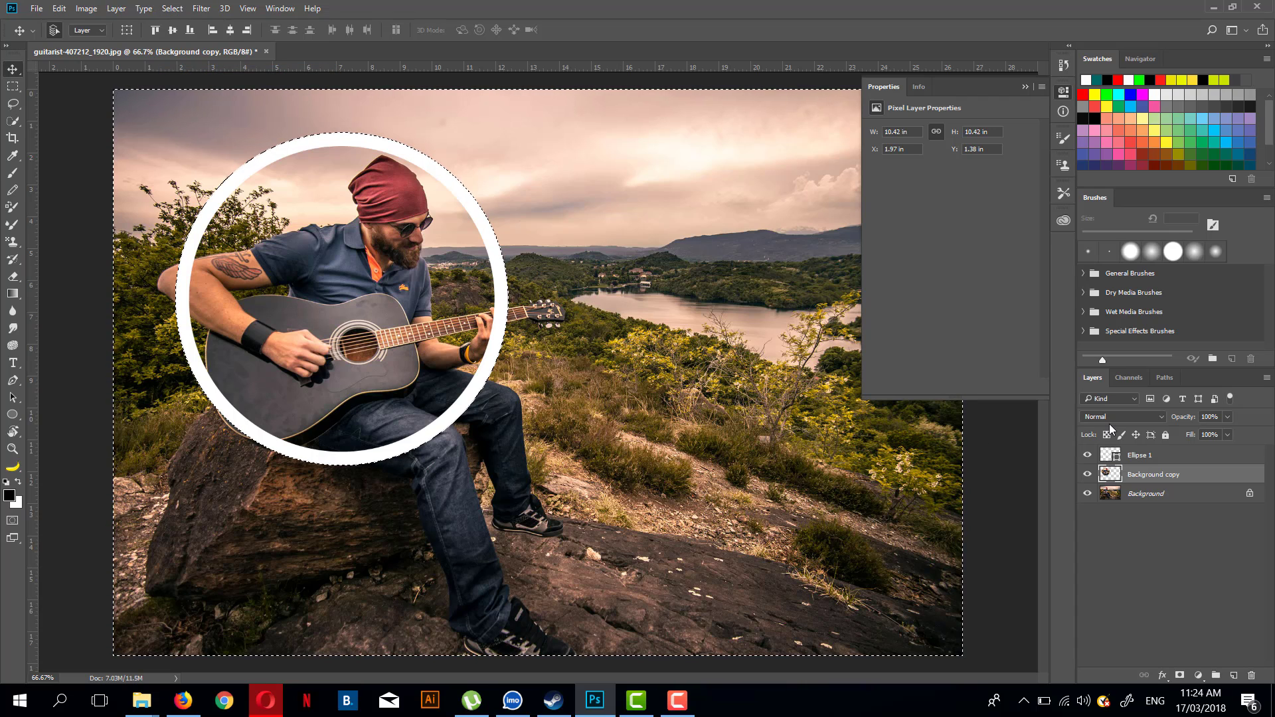
- Hide the original Background layer and deselect the current selection
click(1086, 495)
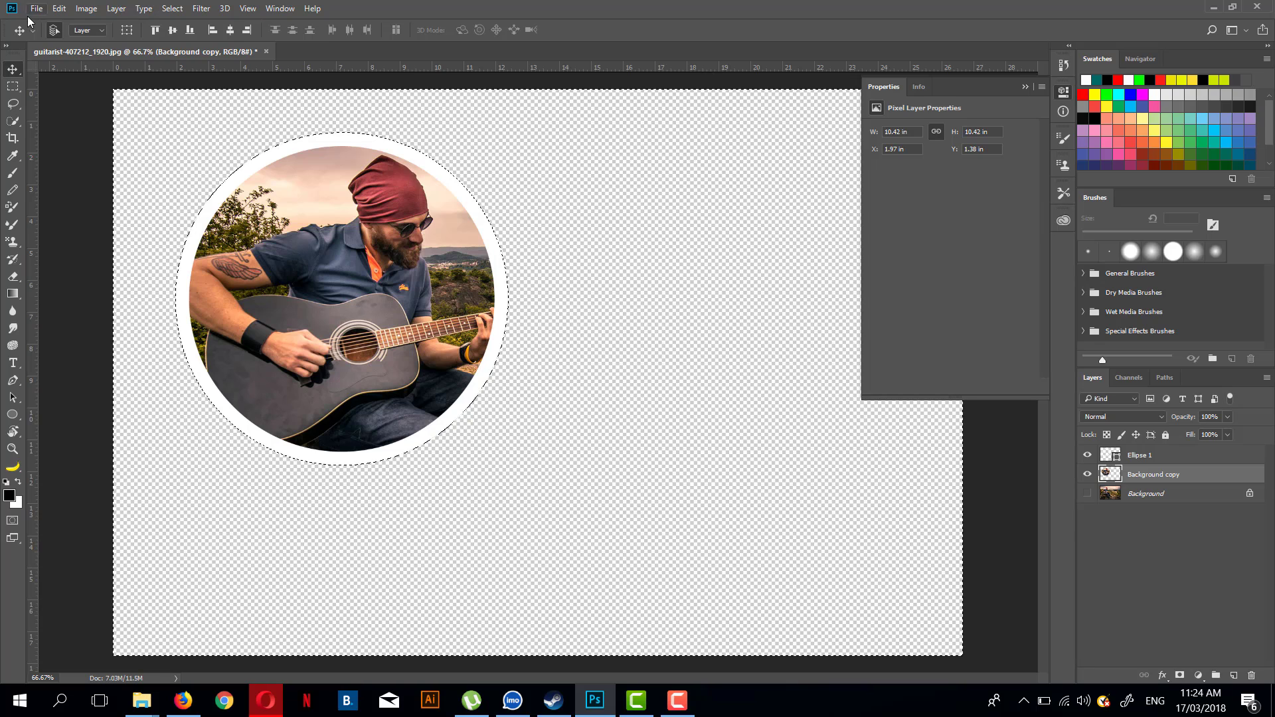
click(162, 10)
click(189, 41)
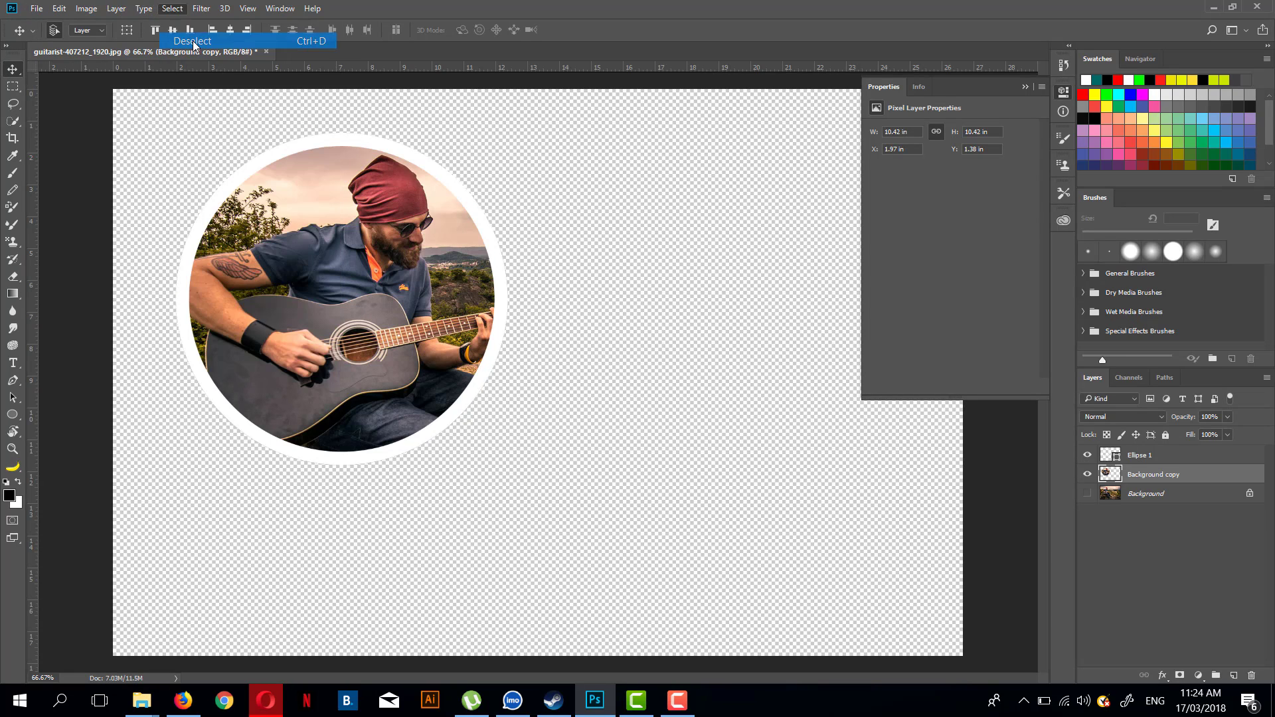
- Duplicate the Background layer within the same document, keeping the suggested name
click(1121, 506)
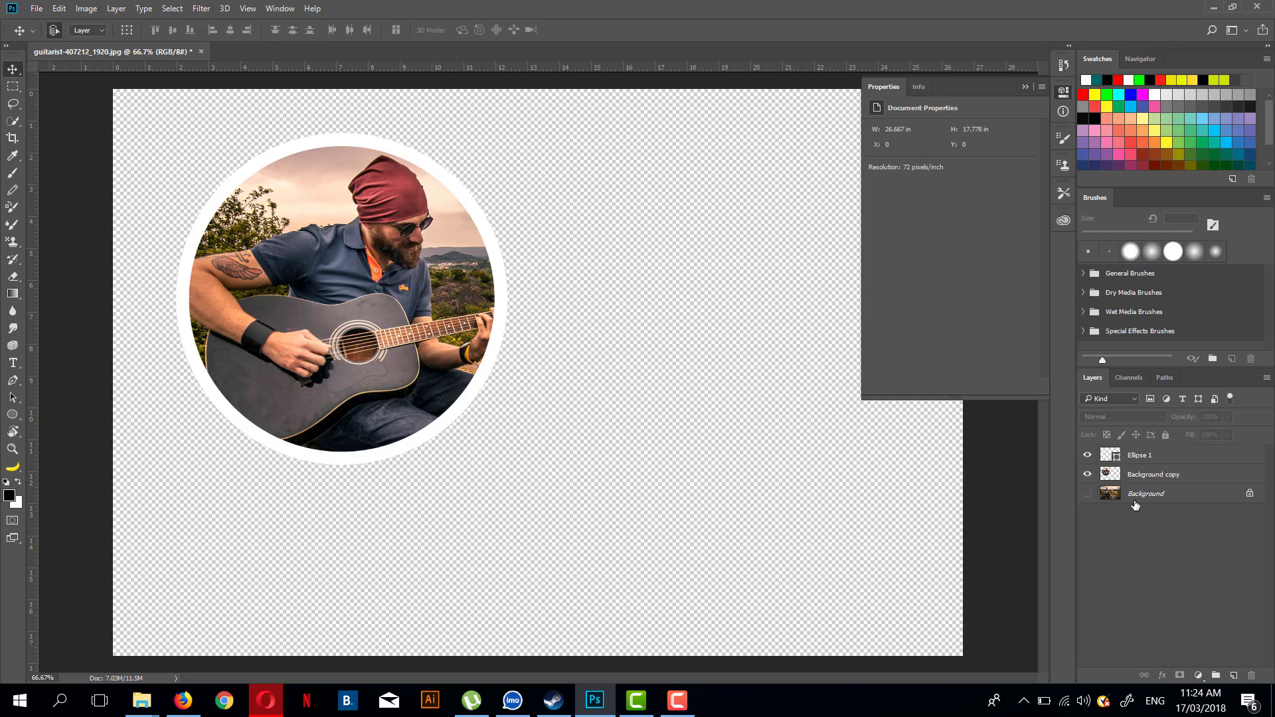
click(1132, 494)
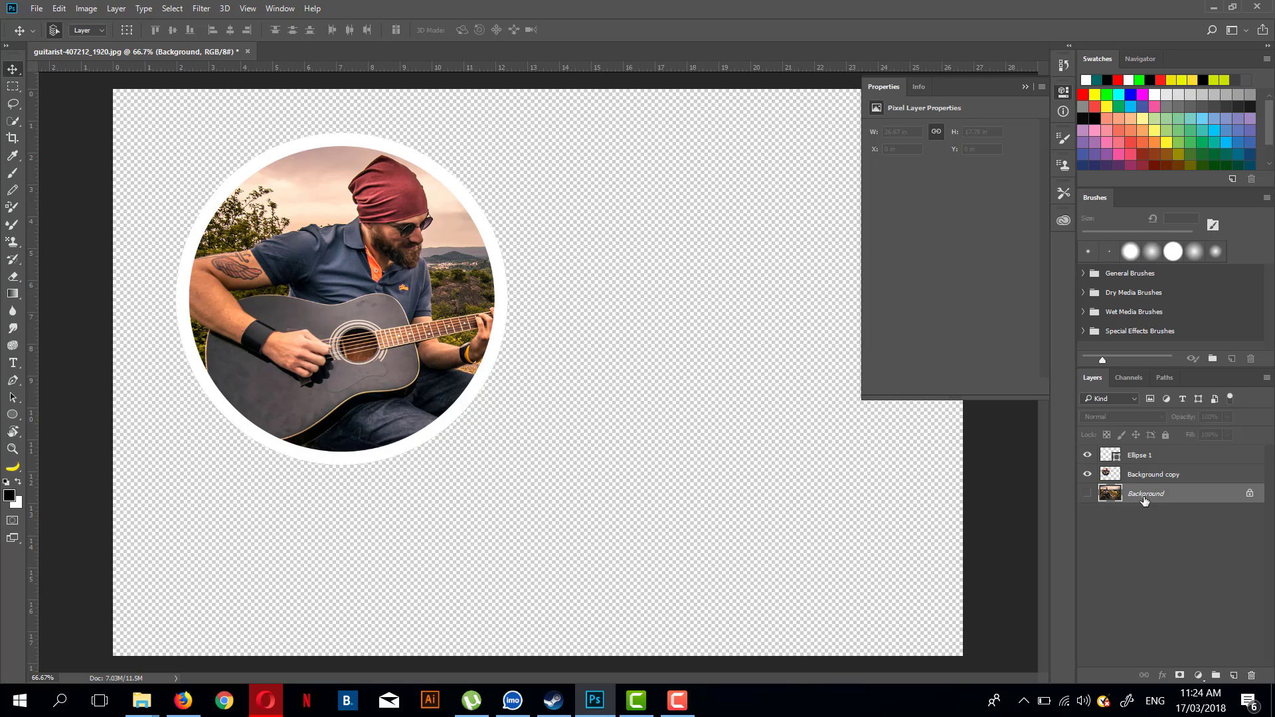
right_click(1146, 498)
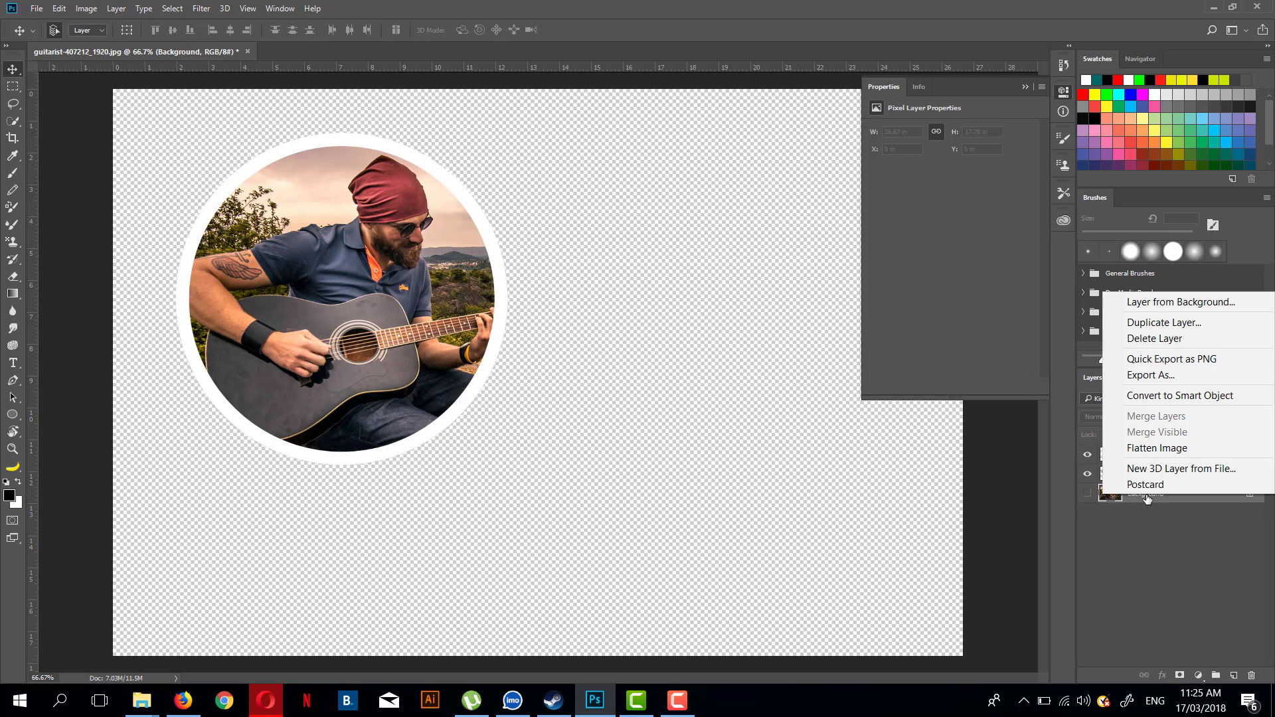
click(1142, 322)
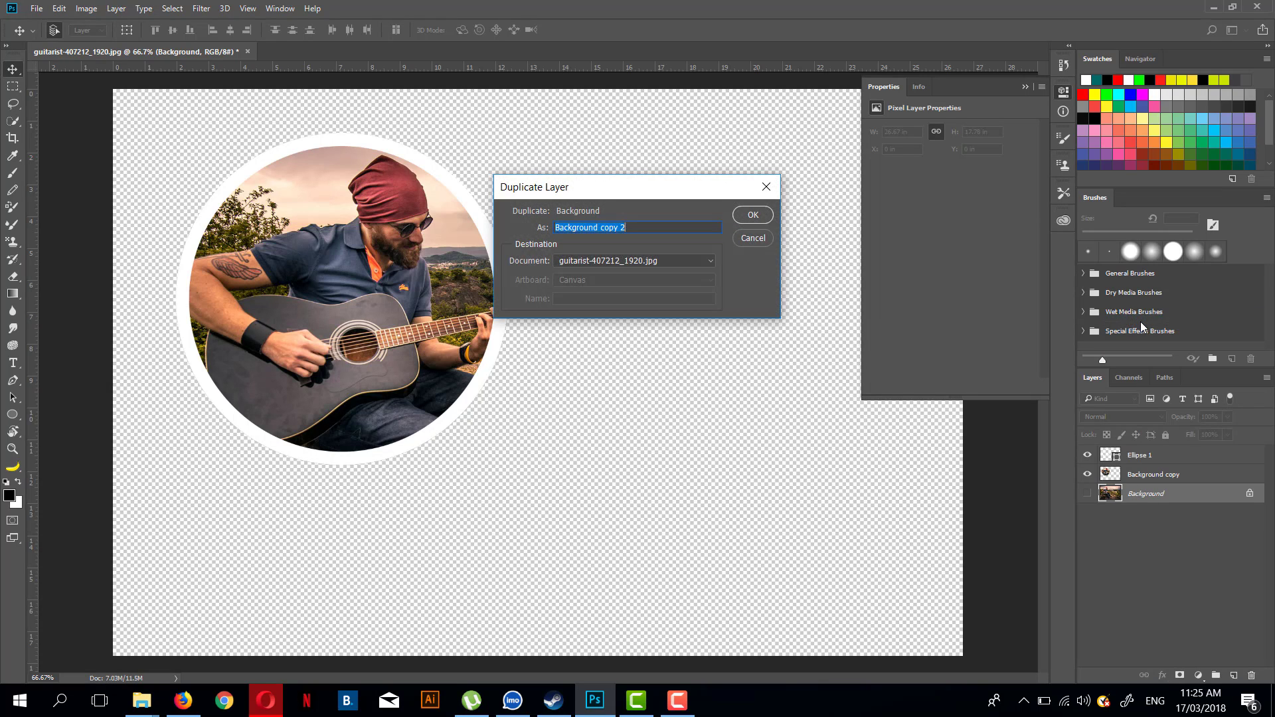
key(Return)
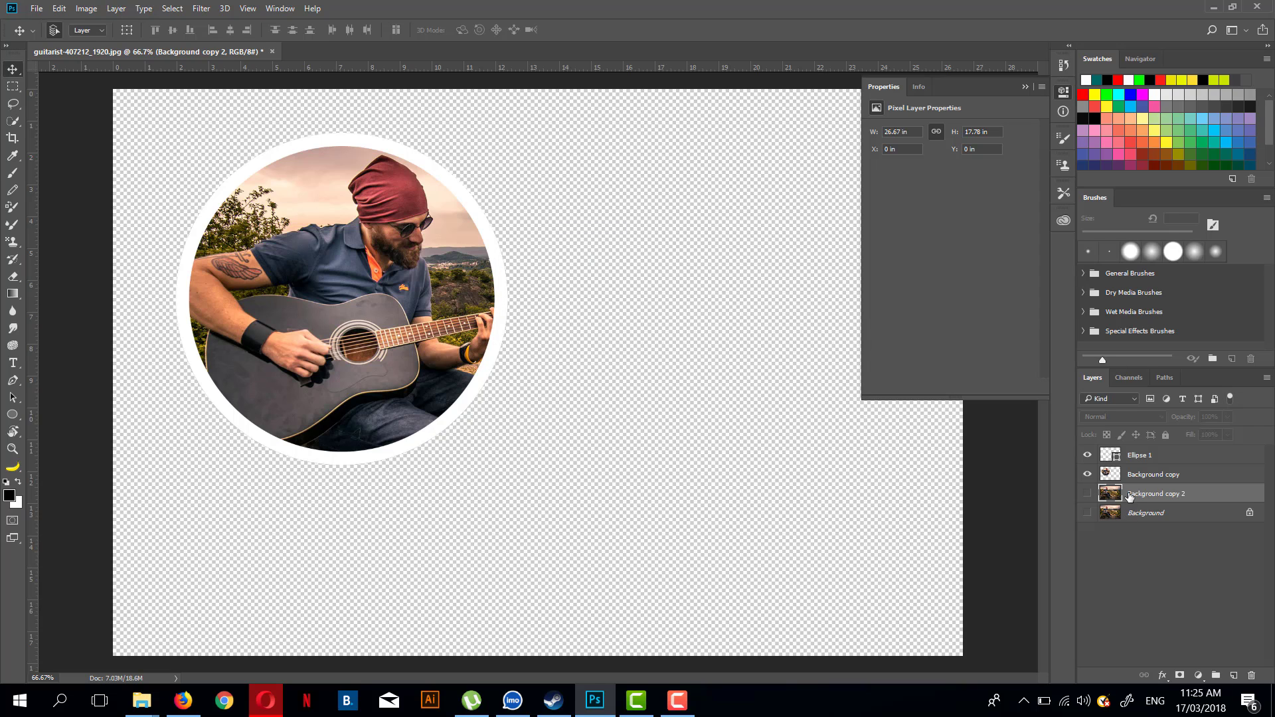
- Place the Background copy 2 layer above Ellipse 1 in the layer stack and make it visible
drag(1129, 497, 1127, 449)
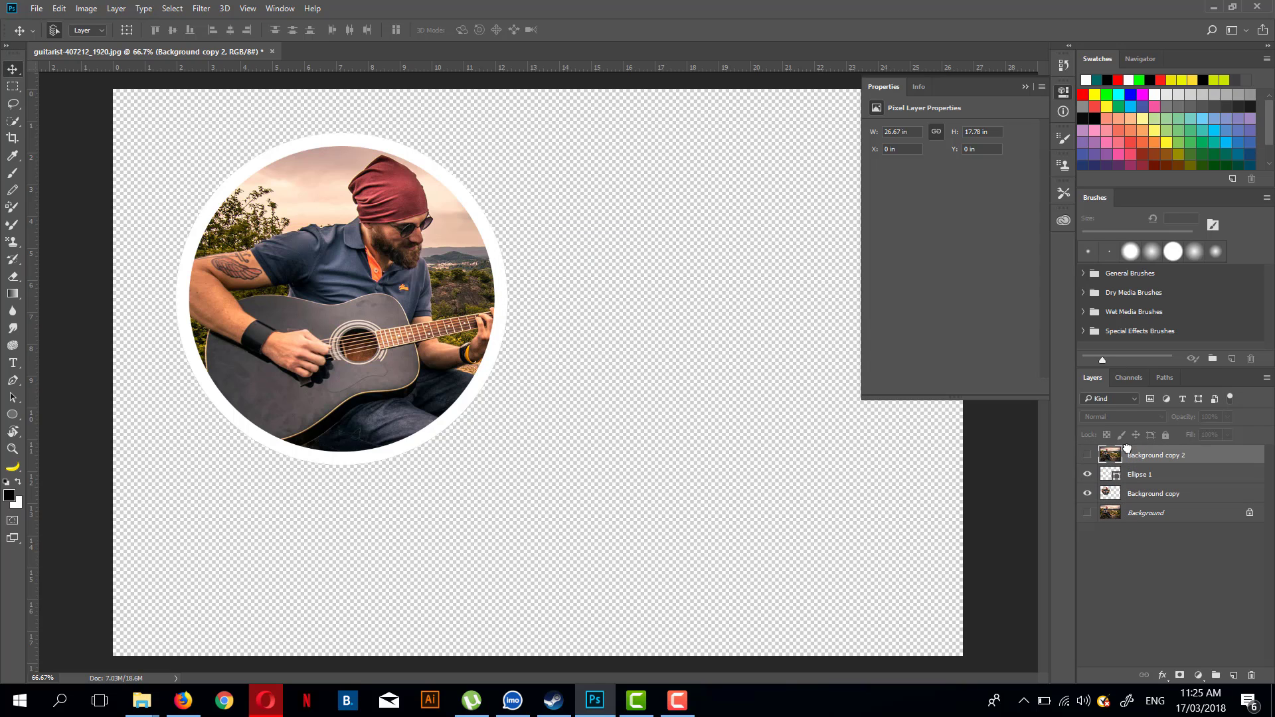
click(1087, 455)
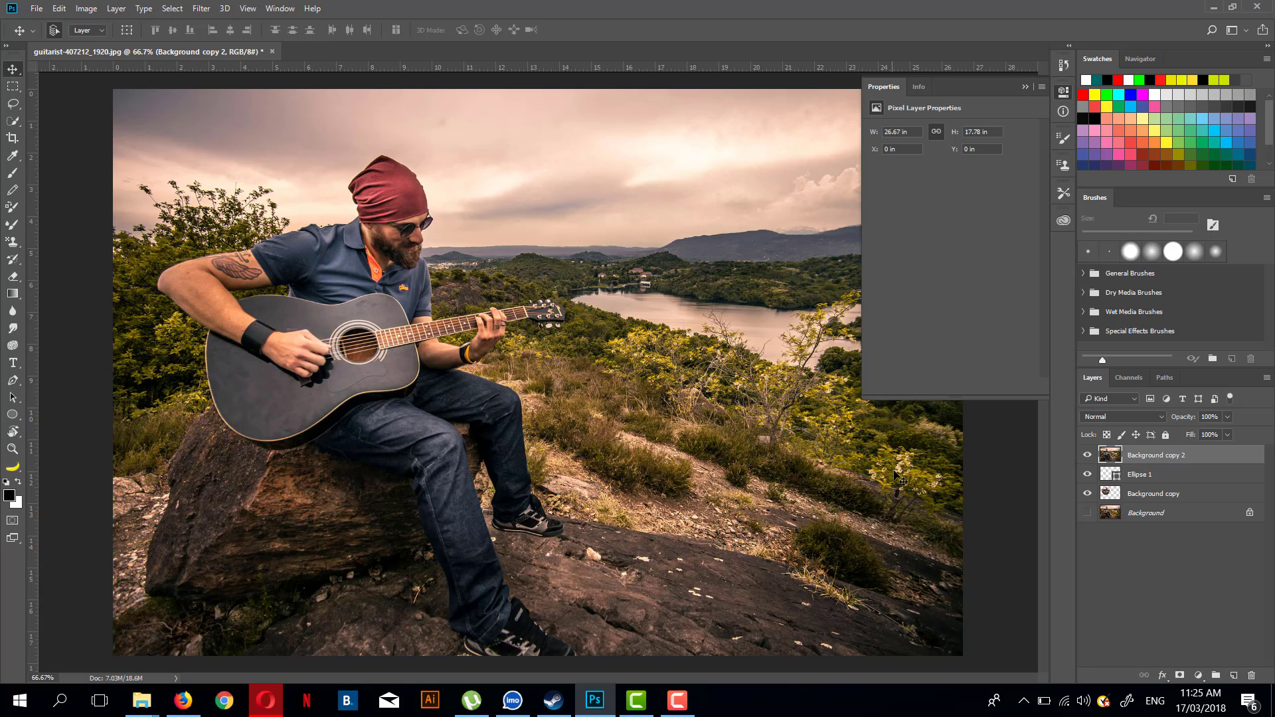
click(1136, 498)
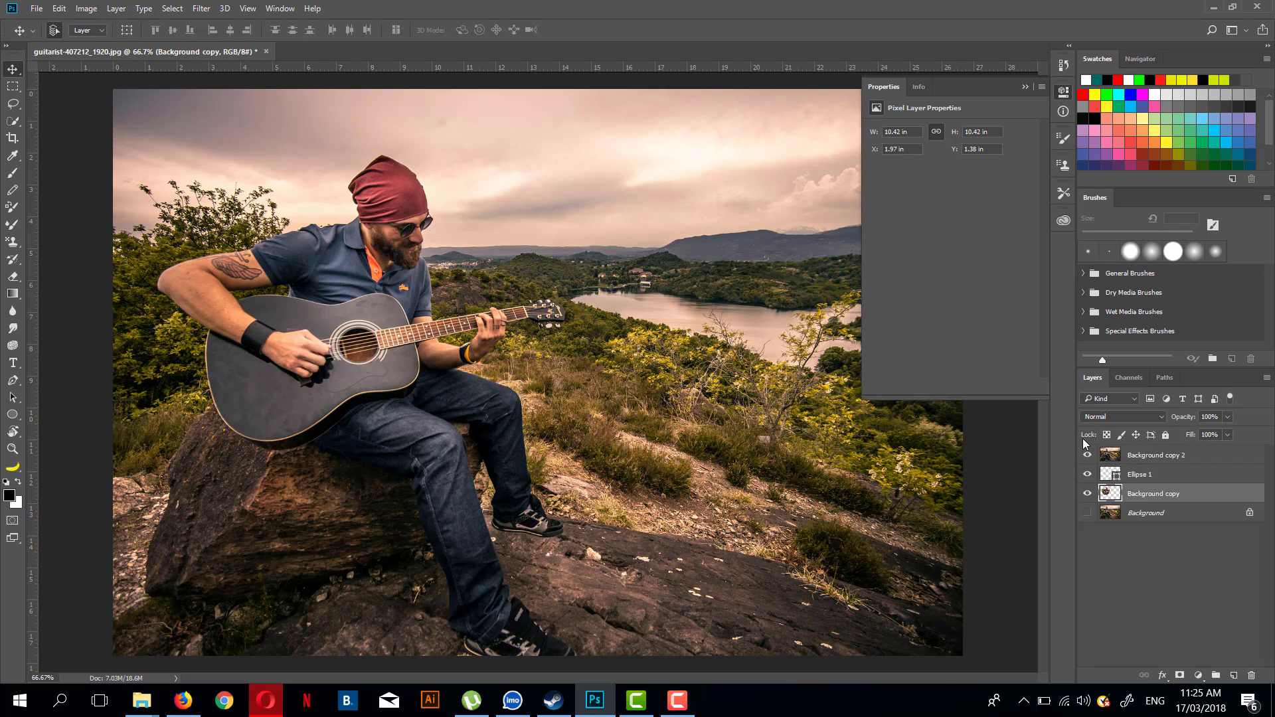
- Set the opacity of the Background copy 2 layer to 60%
click(1133, 454)
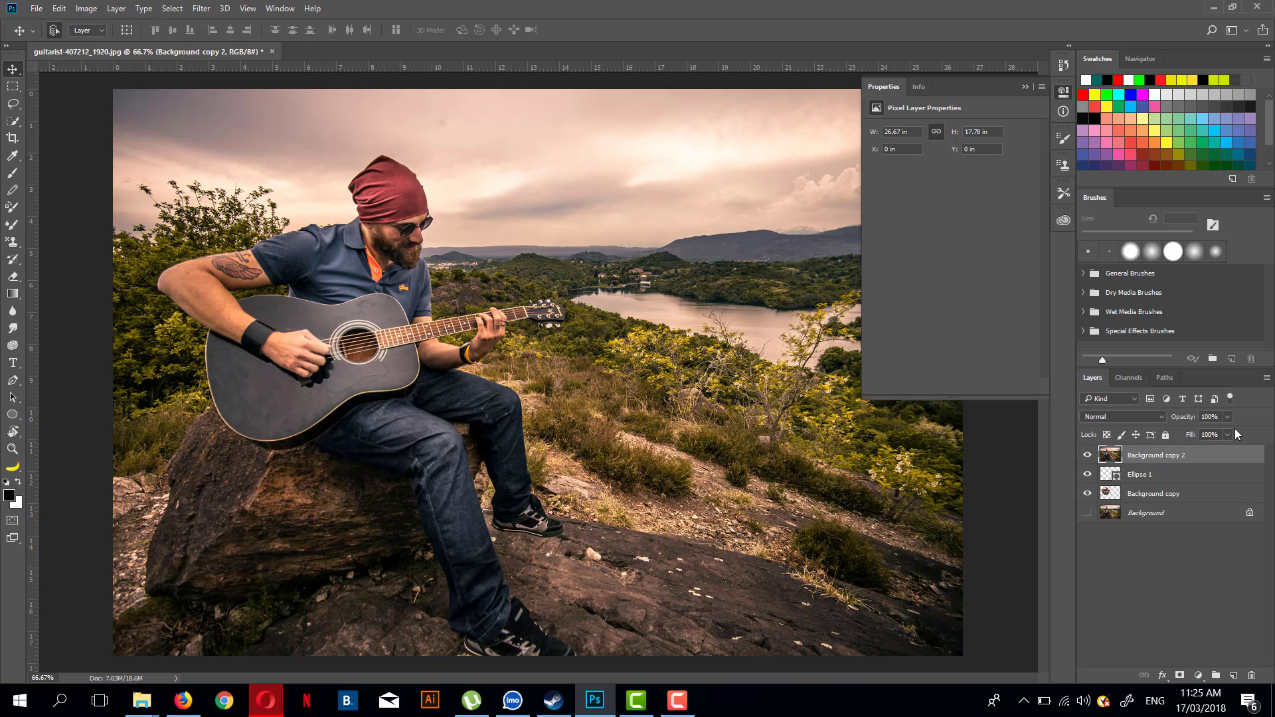
click(1227, 417)
drag(1196, 430, 1204, 431)
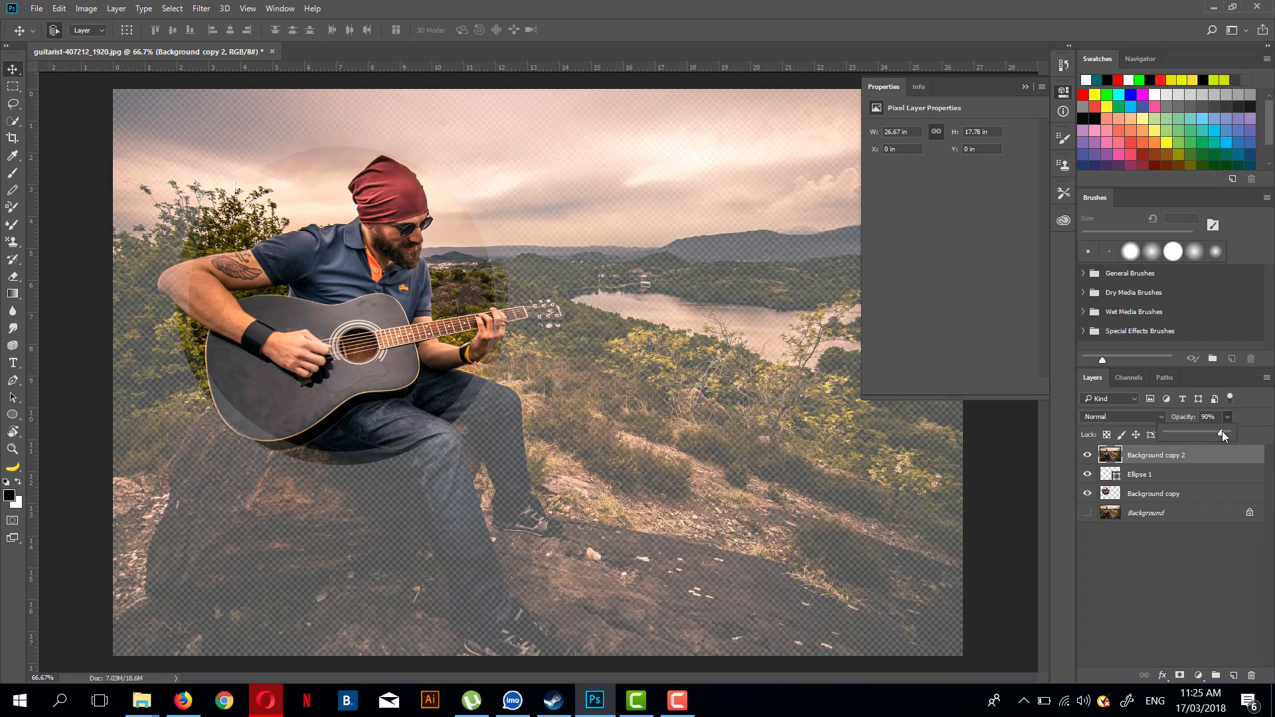
drag(1221, 432, 1209, 431)
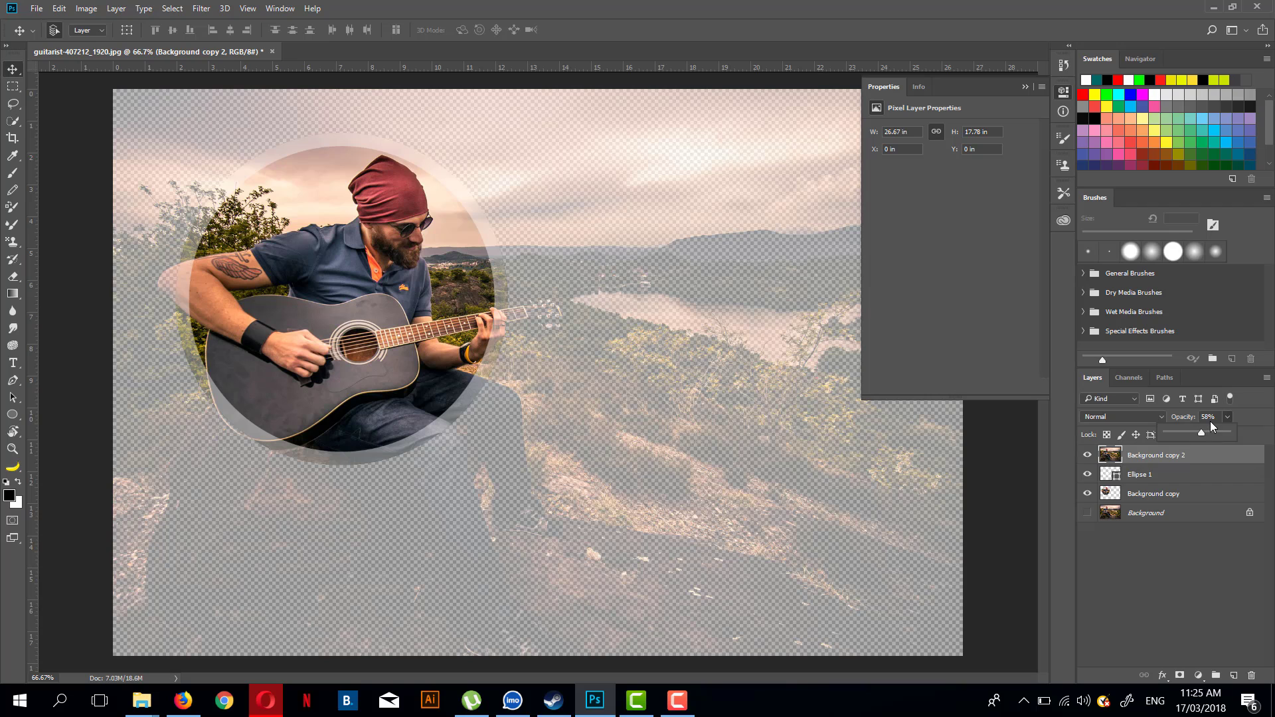
click(1214, 415)
text(60)
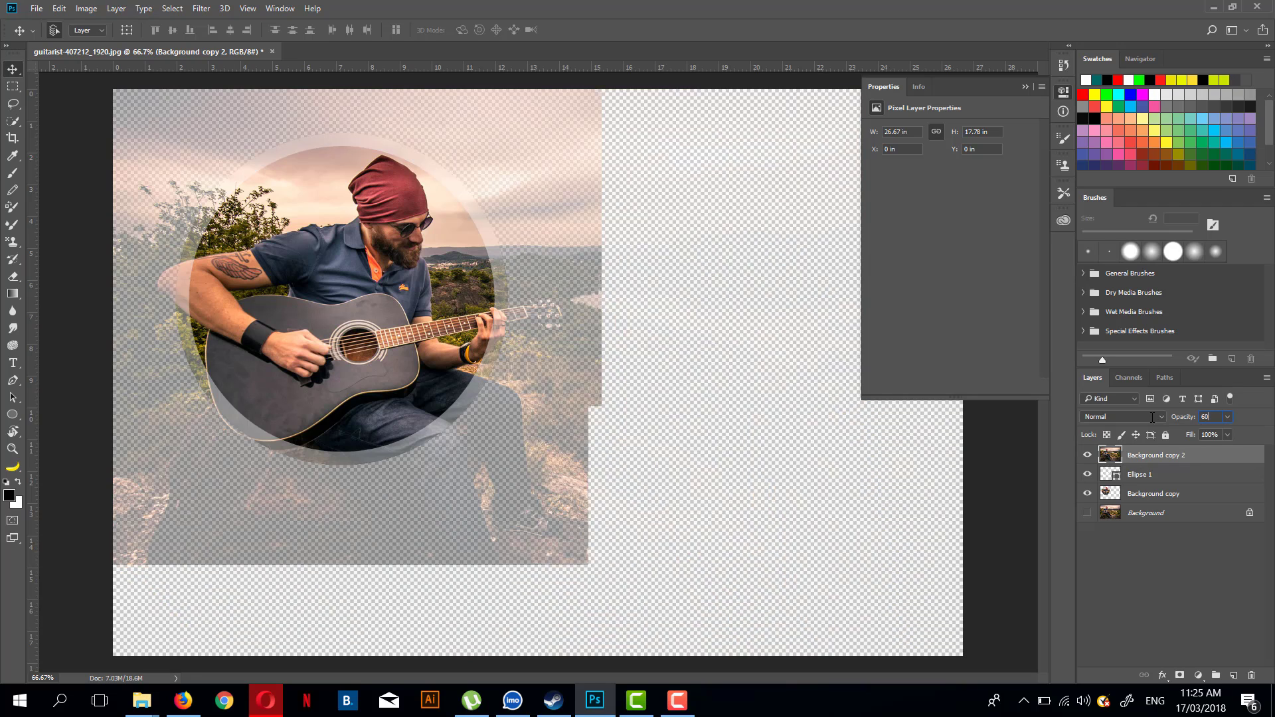
key(Return)
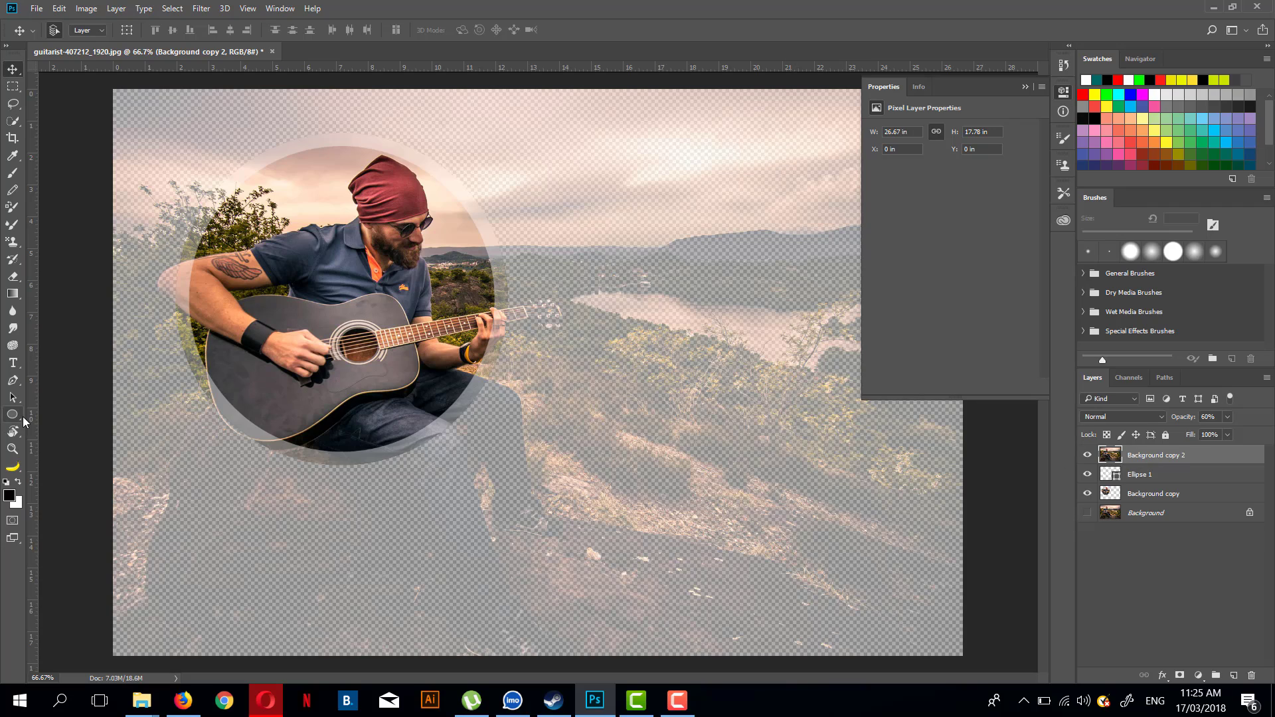
- Start a Pen tool path at the fretting hand's wristband, tracing up the hand's outer edge and along the neck's underside to the headstock
click(11, 452)
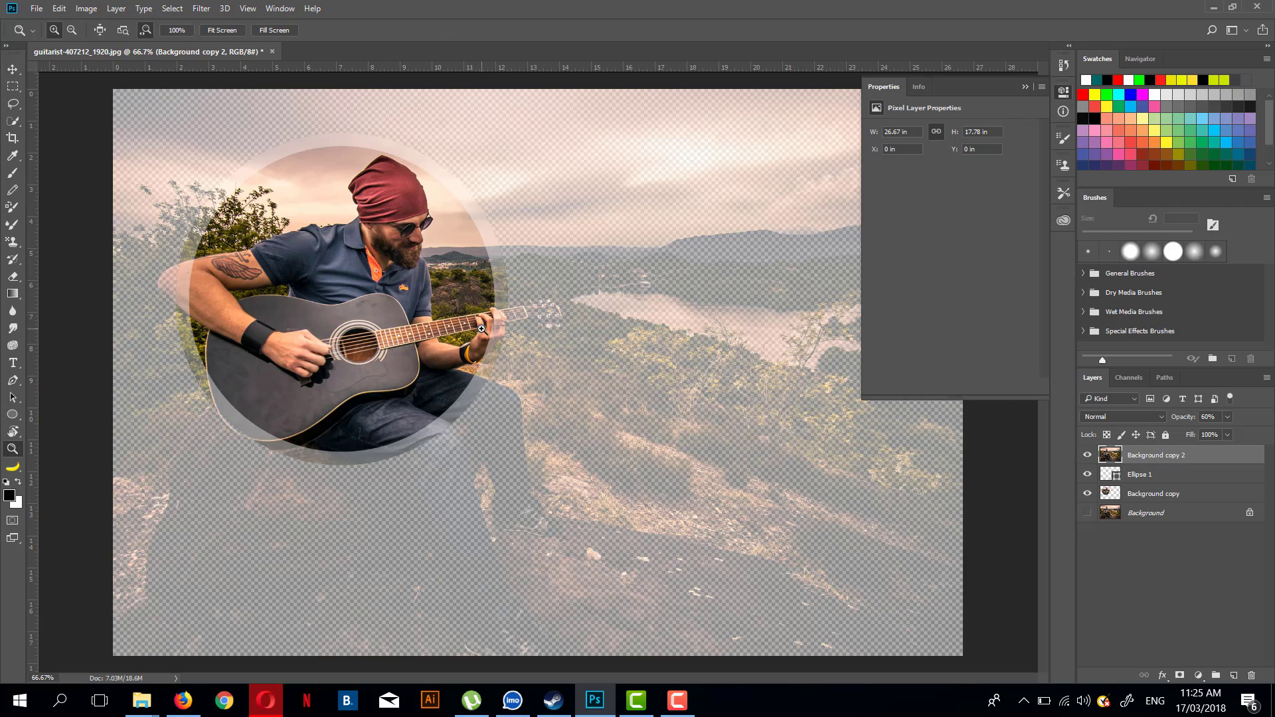
click(481, 328)
click(484, 362)
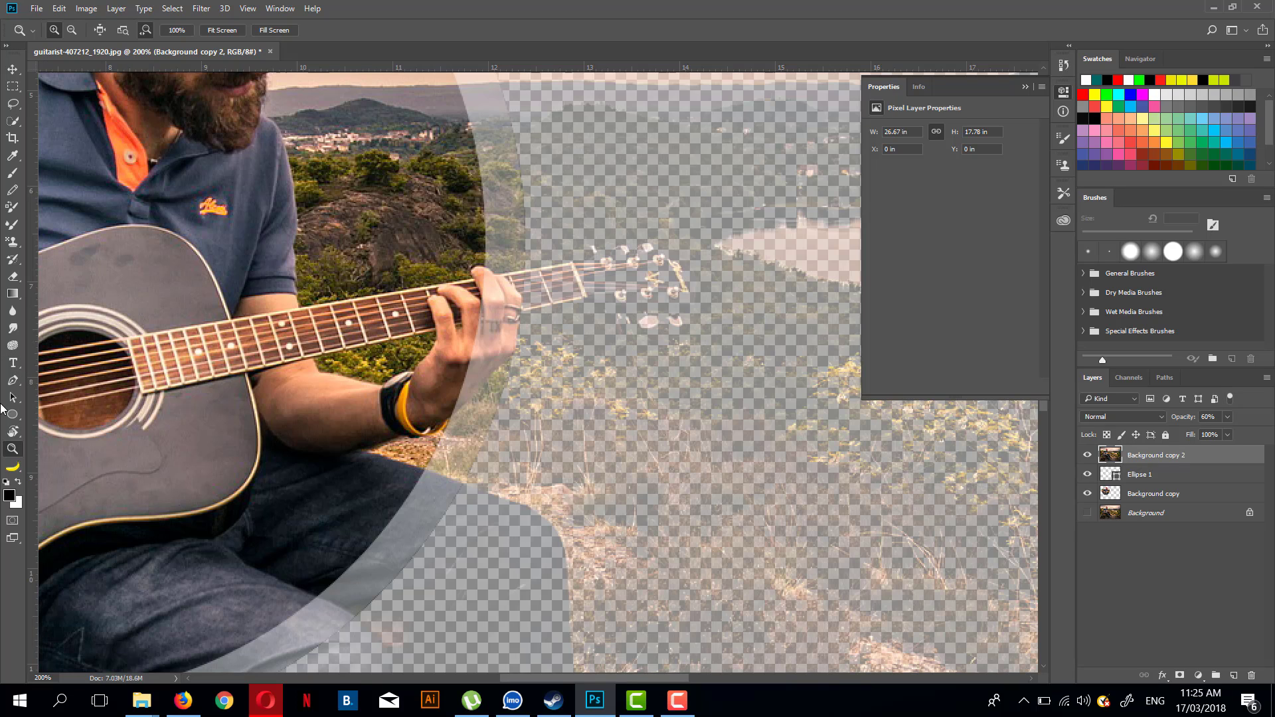
click(12, 380)
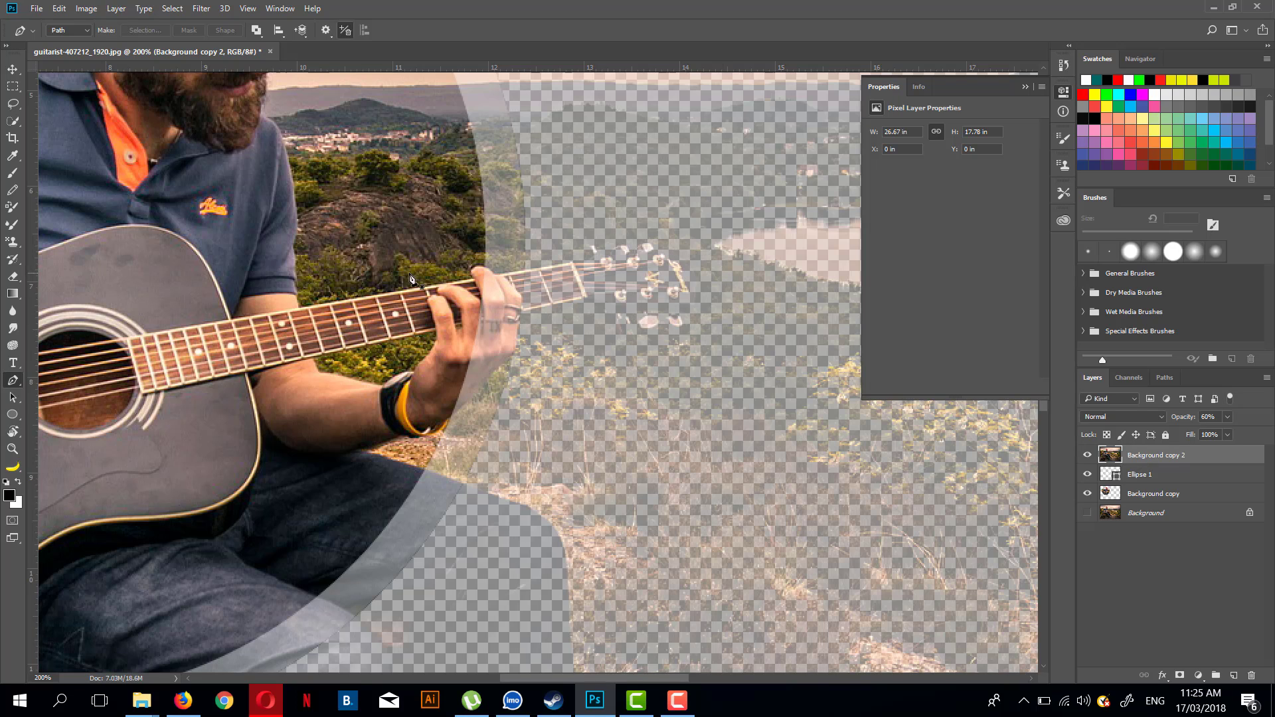
click(12, 449)
click(453, 388)
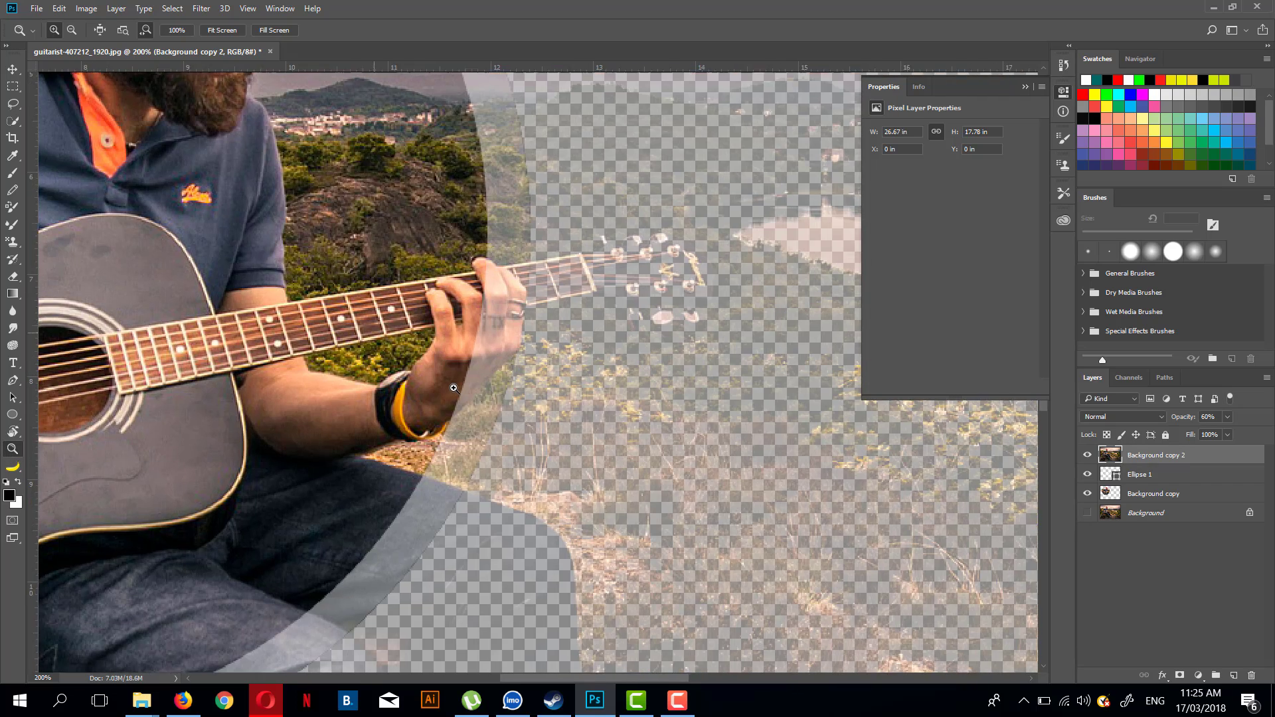
click(454, 388)
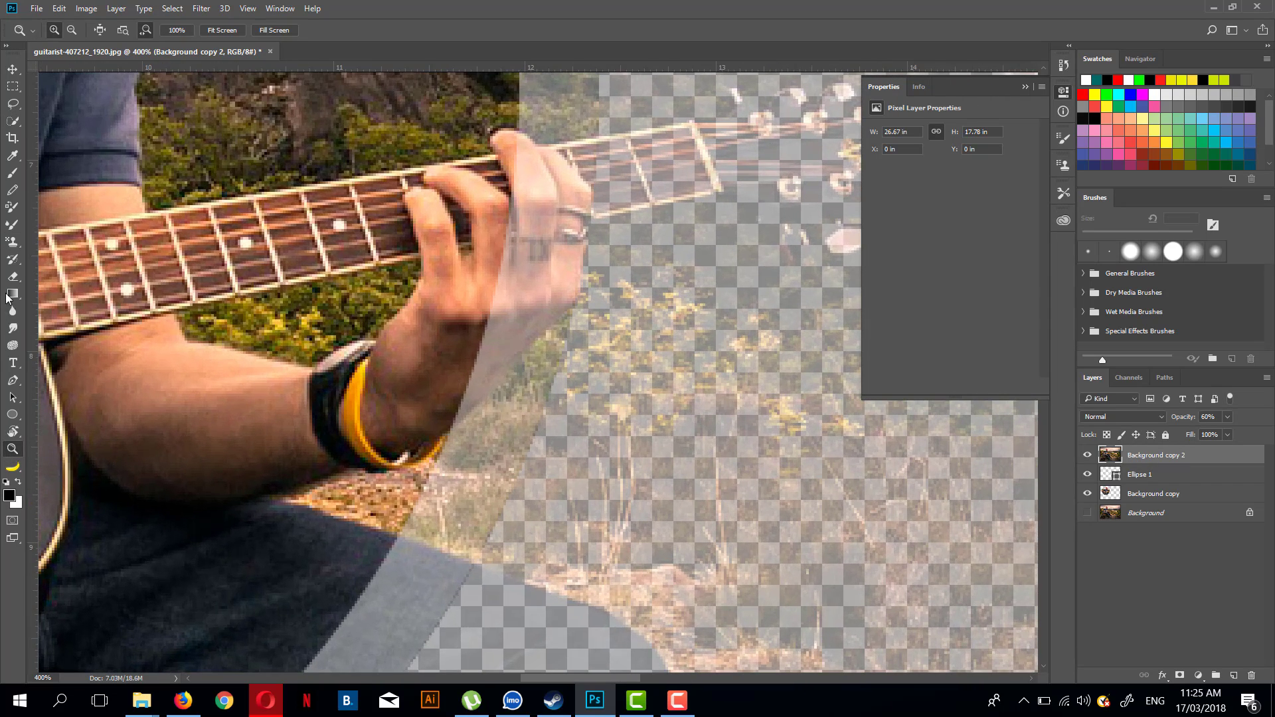
click(12, 381)
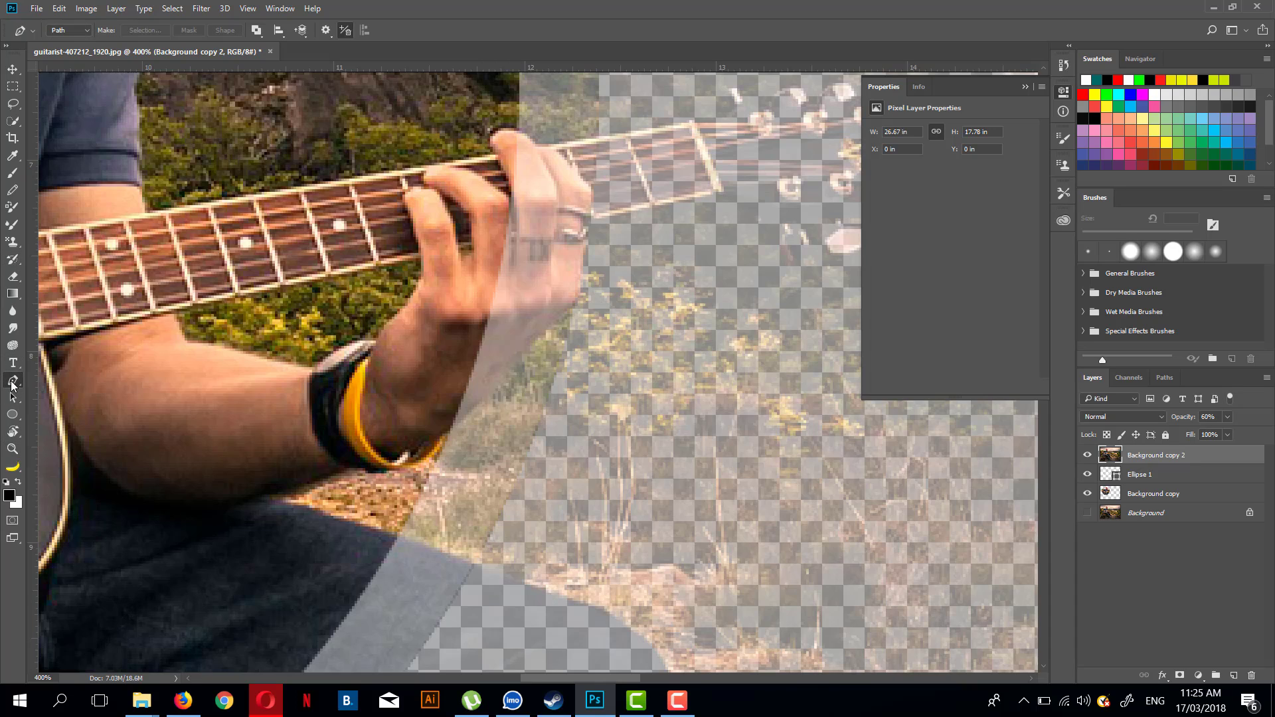
click(444, 437)
click(578, 299)
mouse_move(588, 232)
mouse_down()
mouse_move(589, 251)
mouse_move(591, 215)
mouse_up()
click(591, 221)
scroll(724, 199, right, 3)
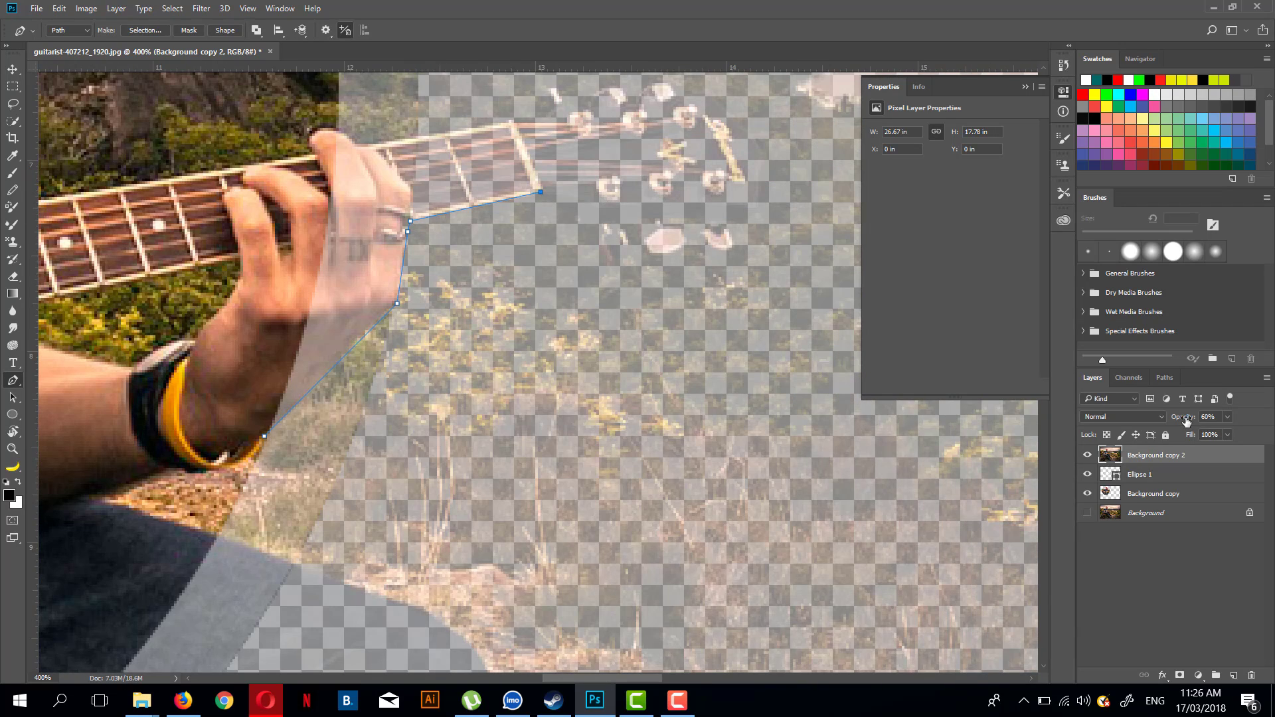
- Set the Background copy 2 layer's opacity to 90% and continue the path along the headstock's lower edge to its tip
key(9)
click(589, 224)
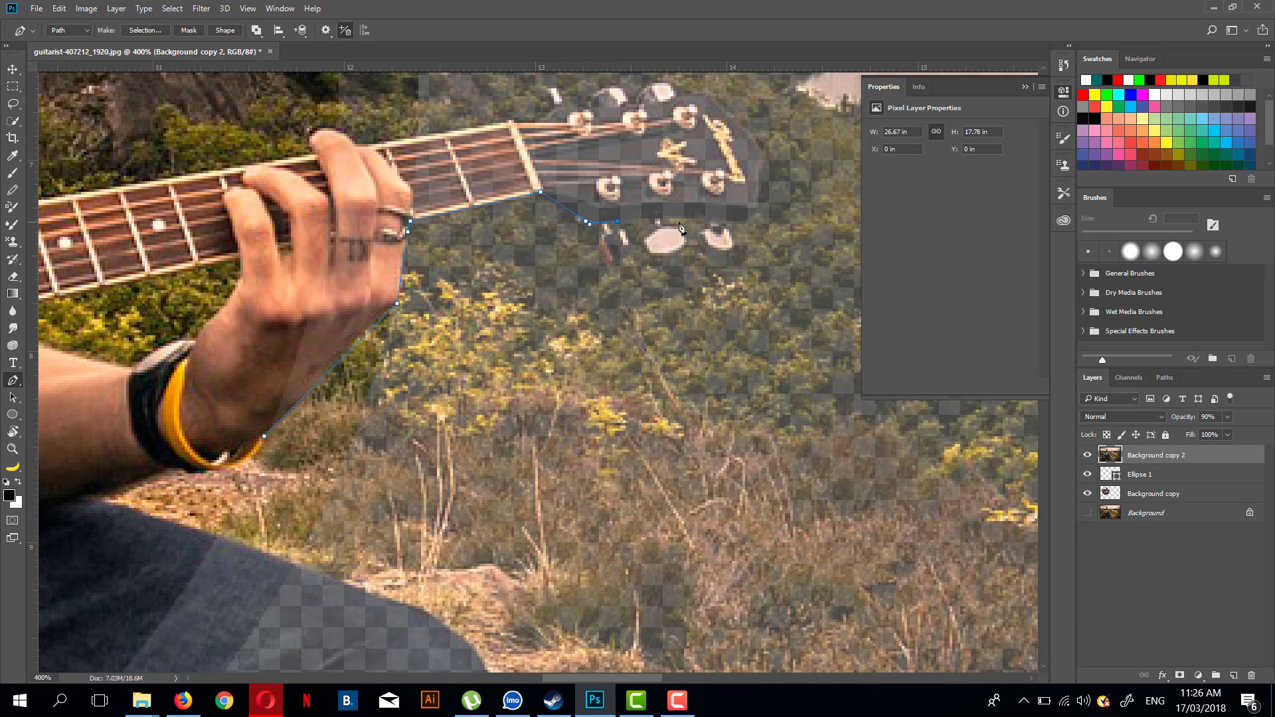
click(731, 221)
click(745, 224)
click(756, 202)
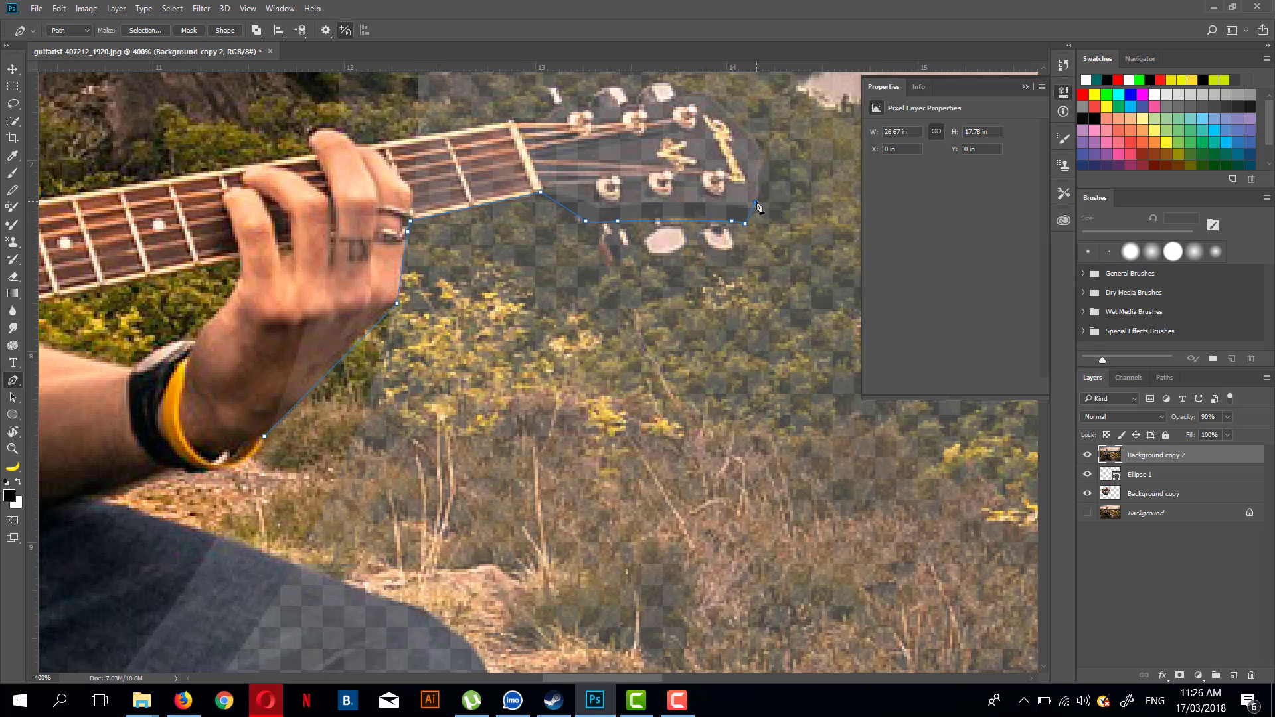
- Continue the path over the headstock's upper edge and back along the top of the neck to the fretting hand
click(705, 94)
click(673, 96)
click(559, 109)
click(546, 121)
click(510, 123)
click(370, 143)
- Trace the path around the raised fingertip and along the fretboard's upper edge to a point inside the white ring
click(355, 143)
click(347, 135)
click(337, 131)
click(315, 133)
drag(310, 153, 293, 158)
key(ctrl+plus)
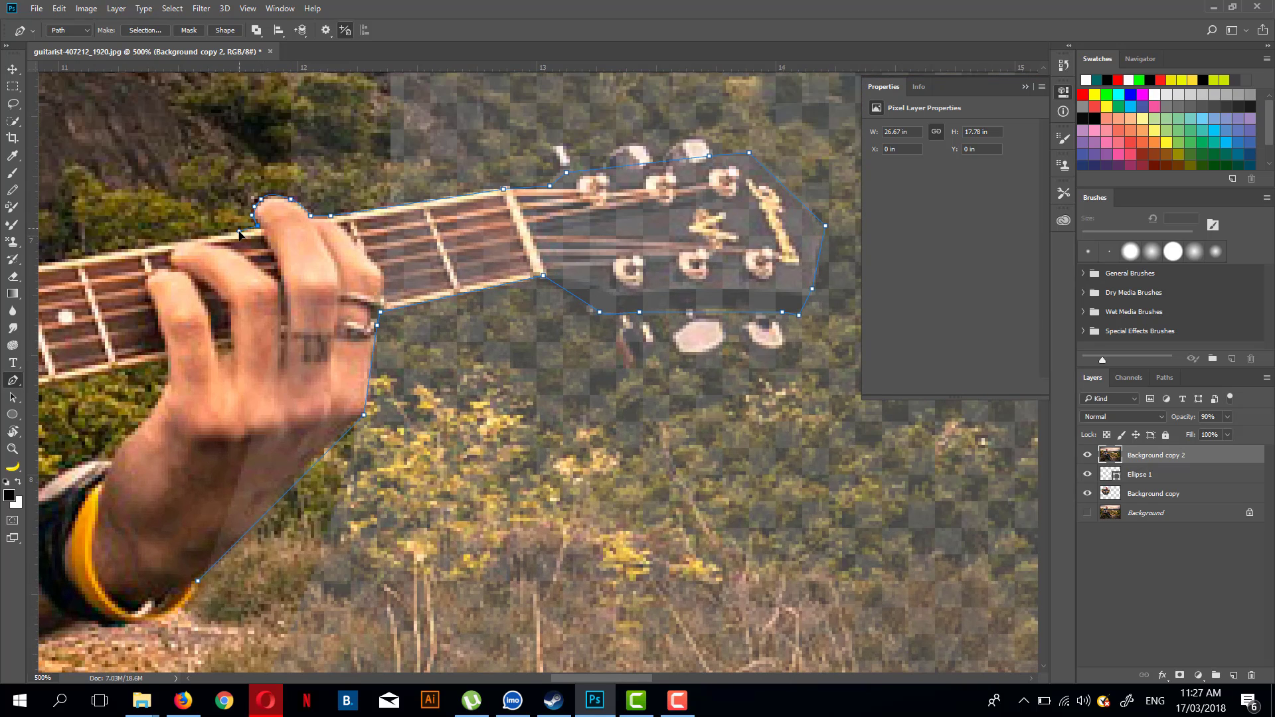
mouse_move(239, 233)
mouse_down()
mouse_move(277, 249)
mouse_move(239, 233)
mouse_up()
click(162, 247)
drag(162, 247, 363, 206)
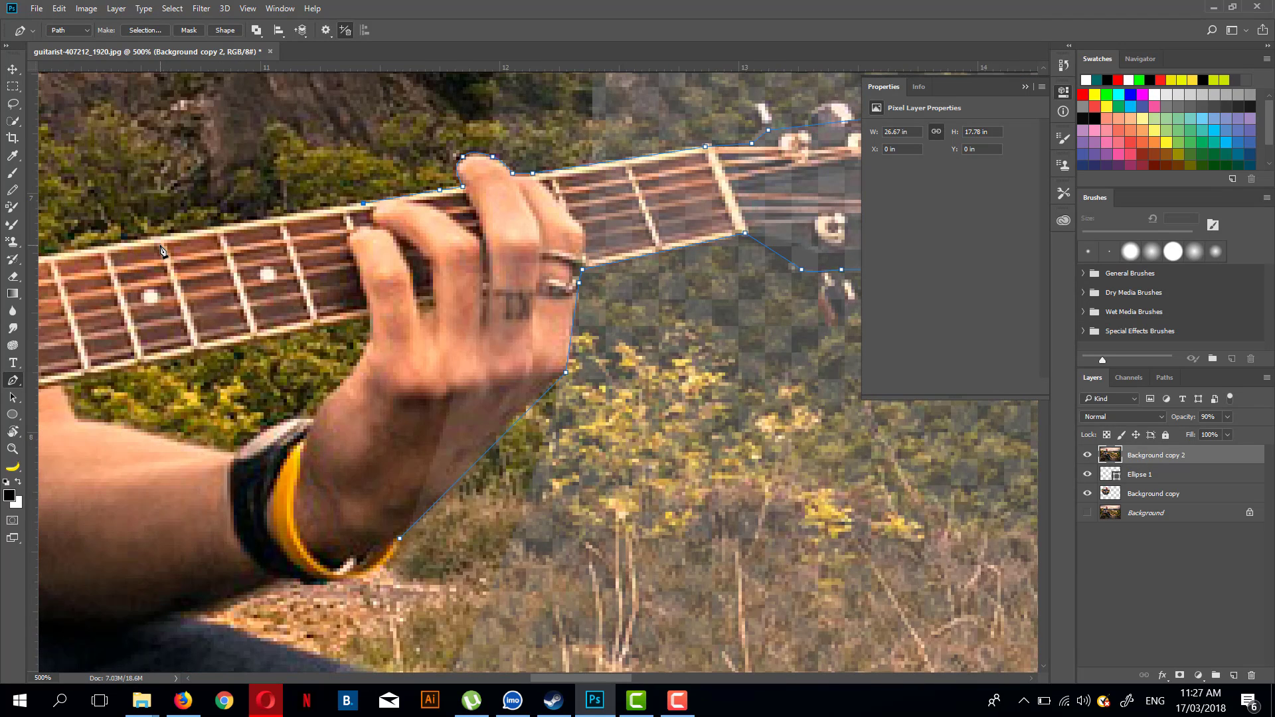
- Run the path down through the fingers and hand inside the circle and close it at the starting point by the wristband
click(383, 256)
click(393, 310)
click(396, 375)
click(390, 419)
click(386, 492)
click(379, 528)
click(378, 551)
click(386, 547)
click(399, 538)
- Convert the closed path into a new anti-aliased selection with a feather radius of 0 pixels
key(ctrl+0)
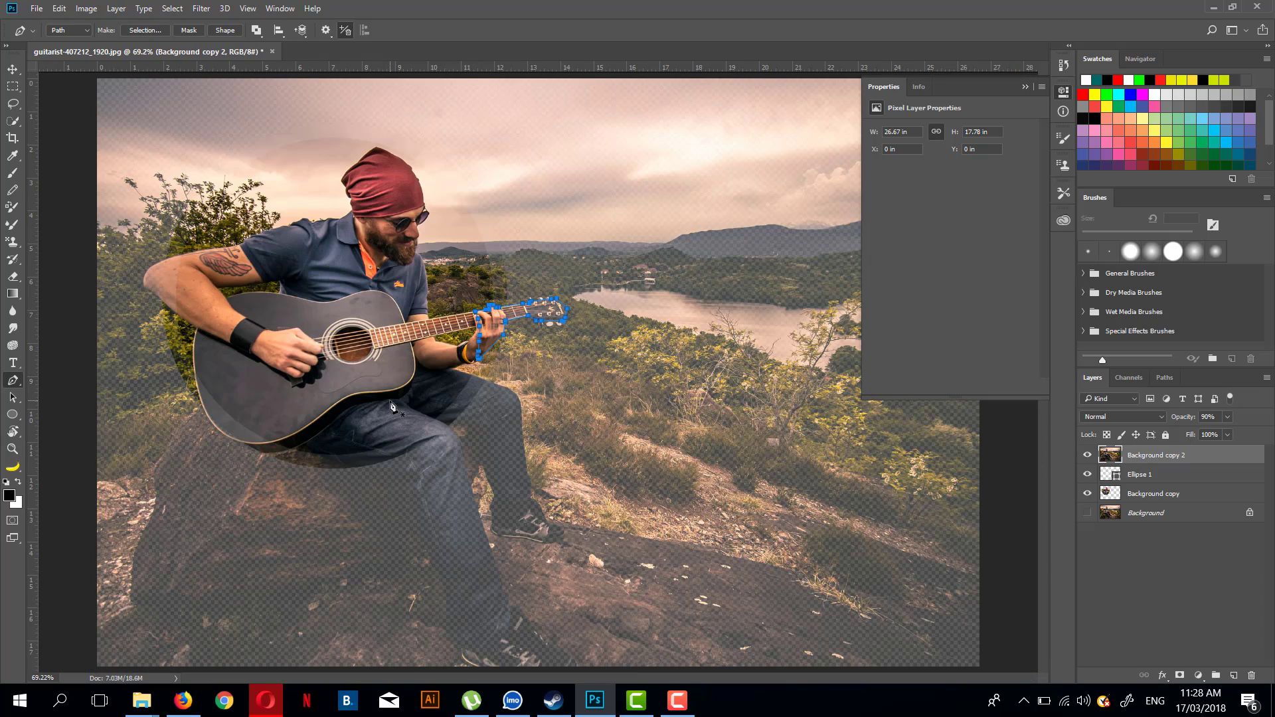
scroll(524, 305, up, 1)
scroll(522, 303, up, 1)
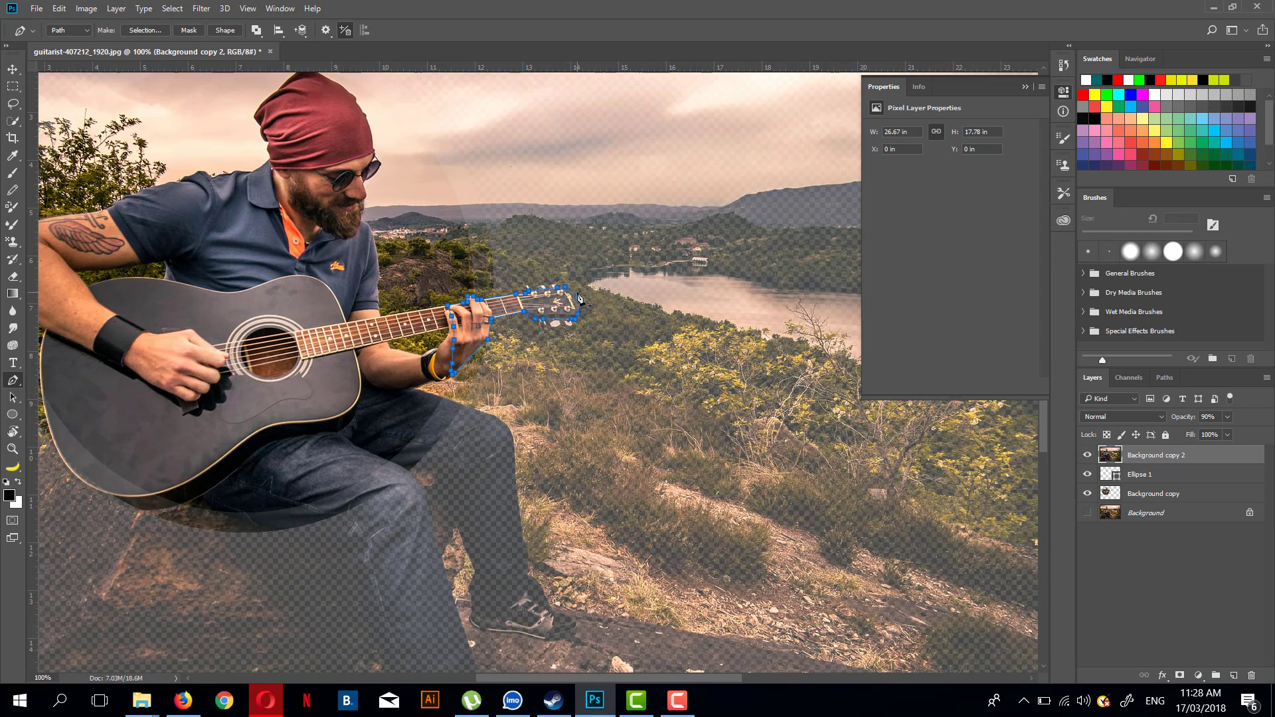
key(v)
key(p)
right_click(559, 301)
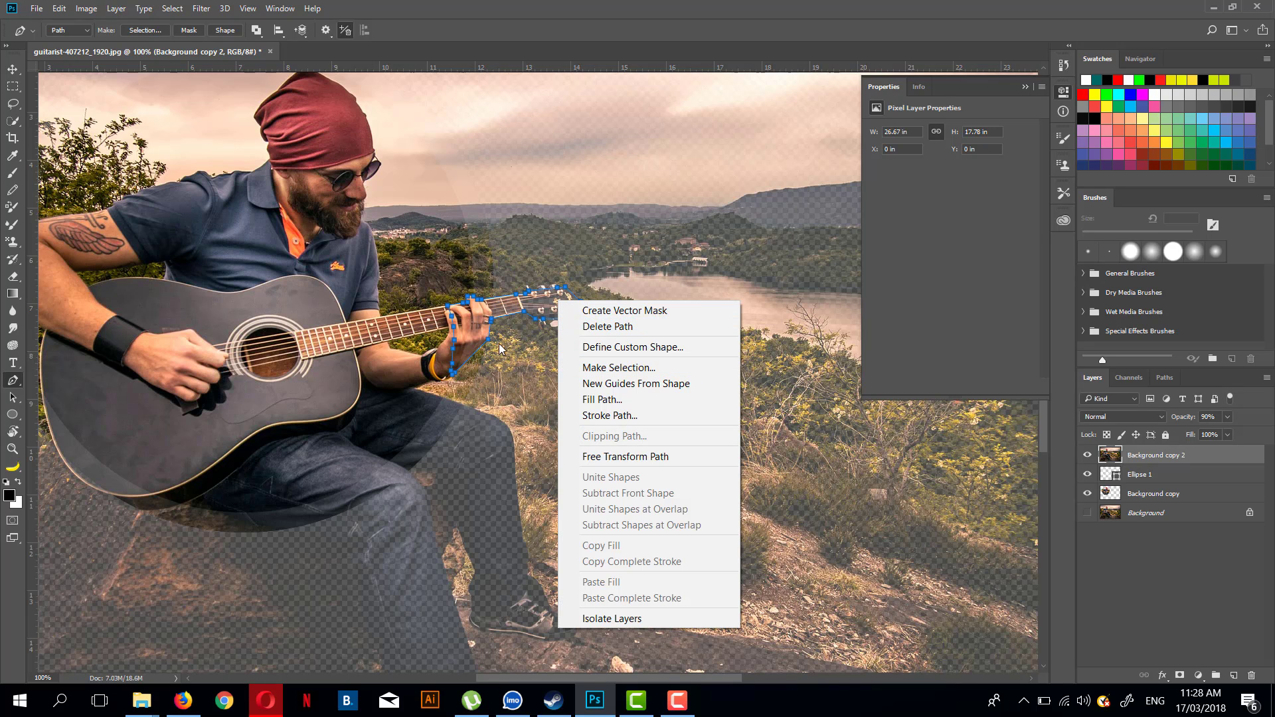
click(603, 368)
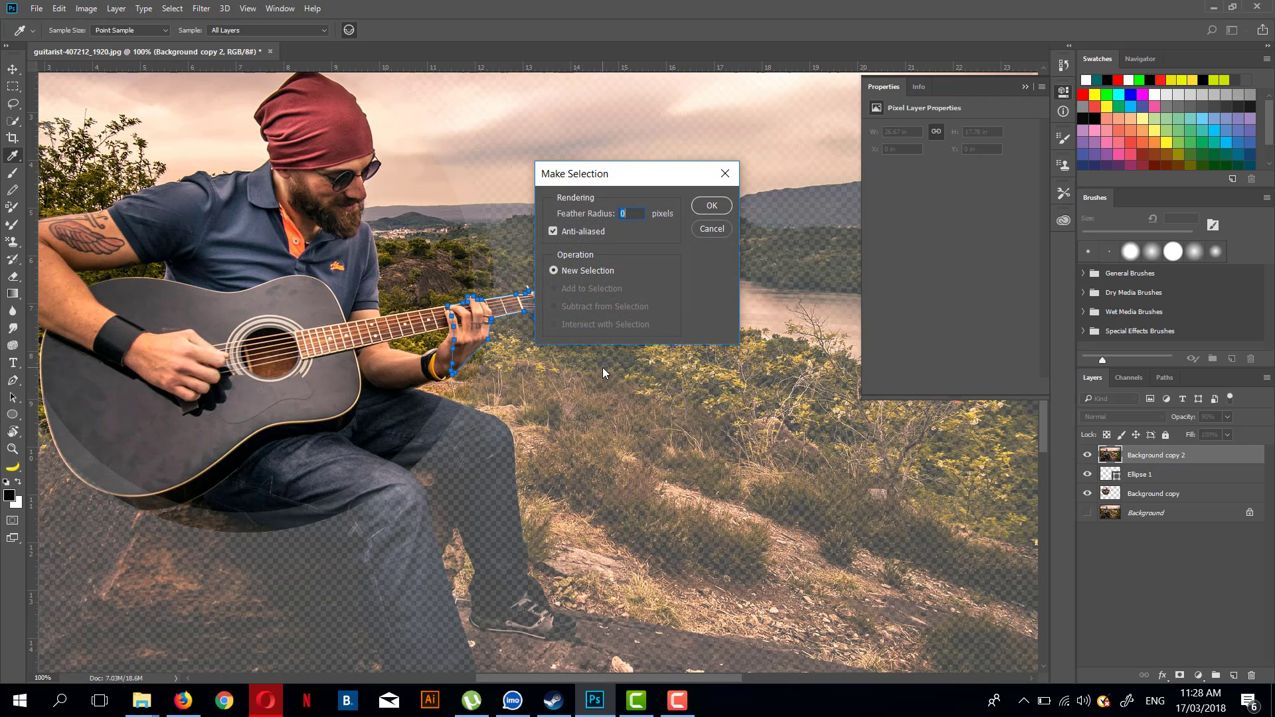
click(723, 207)
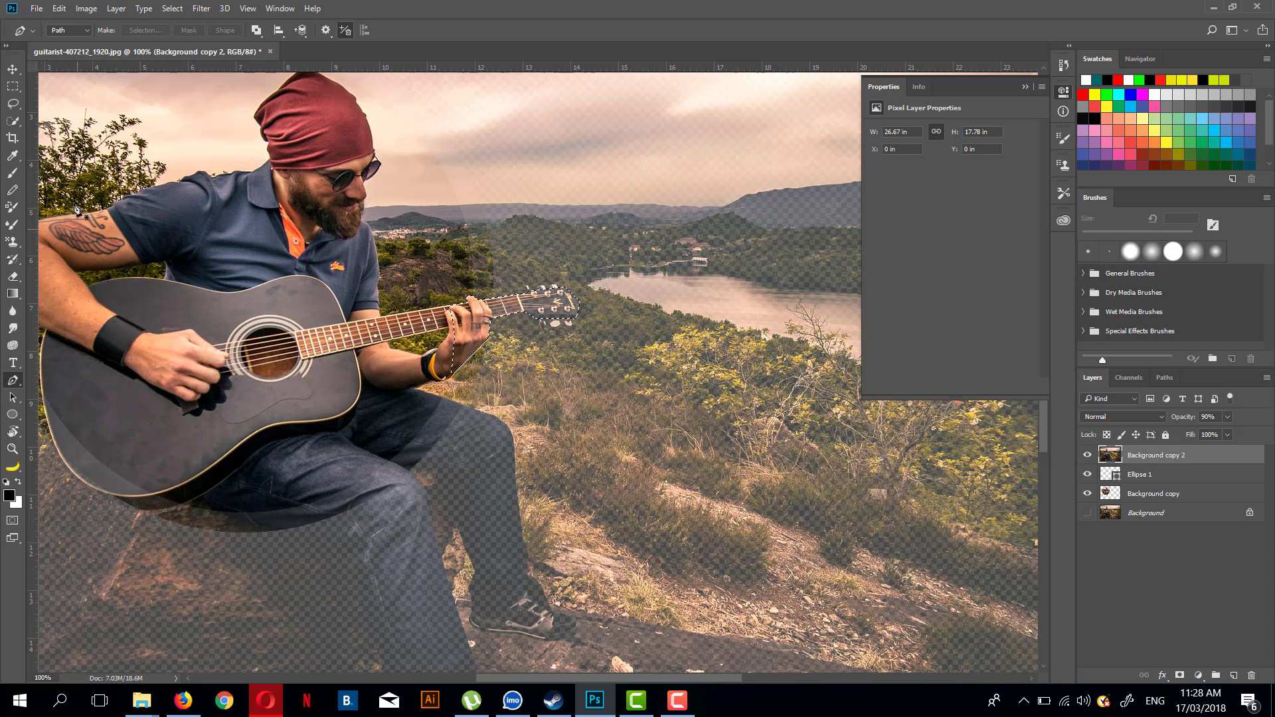
- Invert the selection, delete everything outside the traced hand and headstock on Background copy 2, and deselect
click(172, 8)
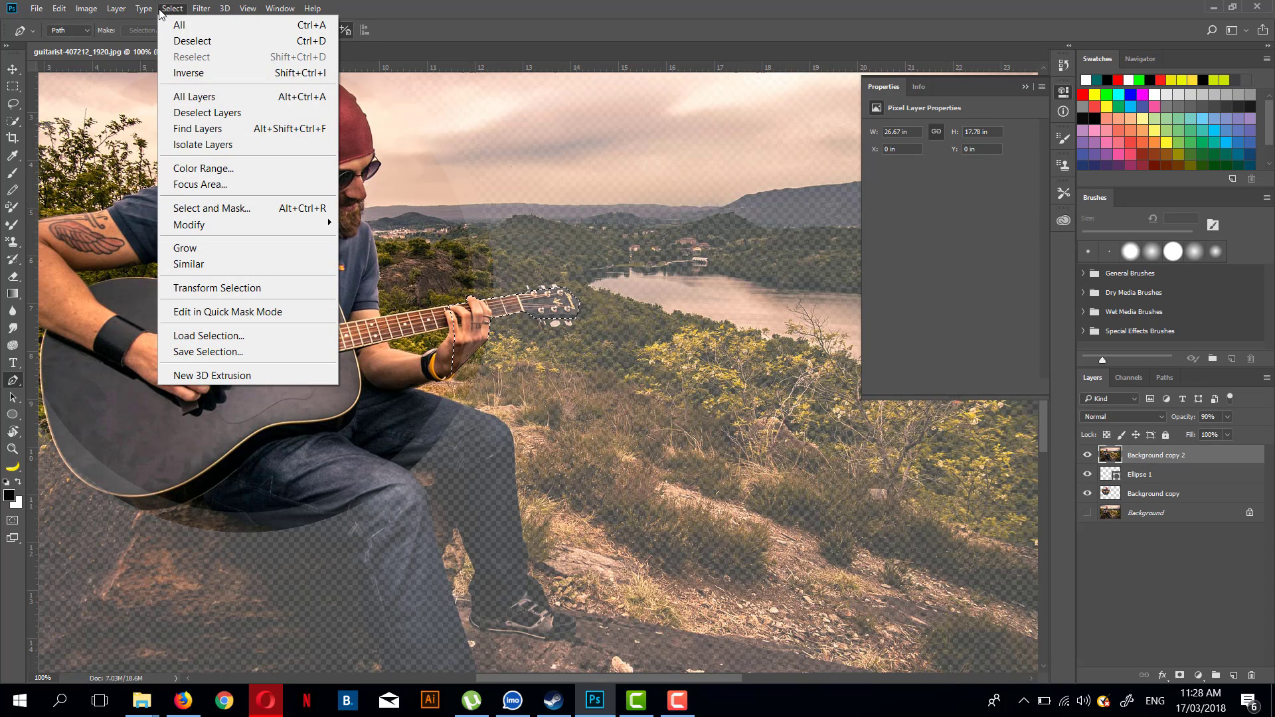
click(191, 72)
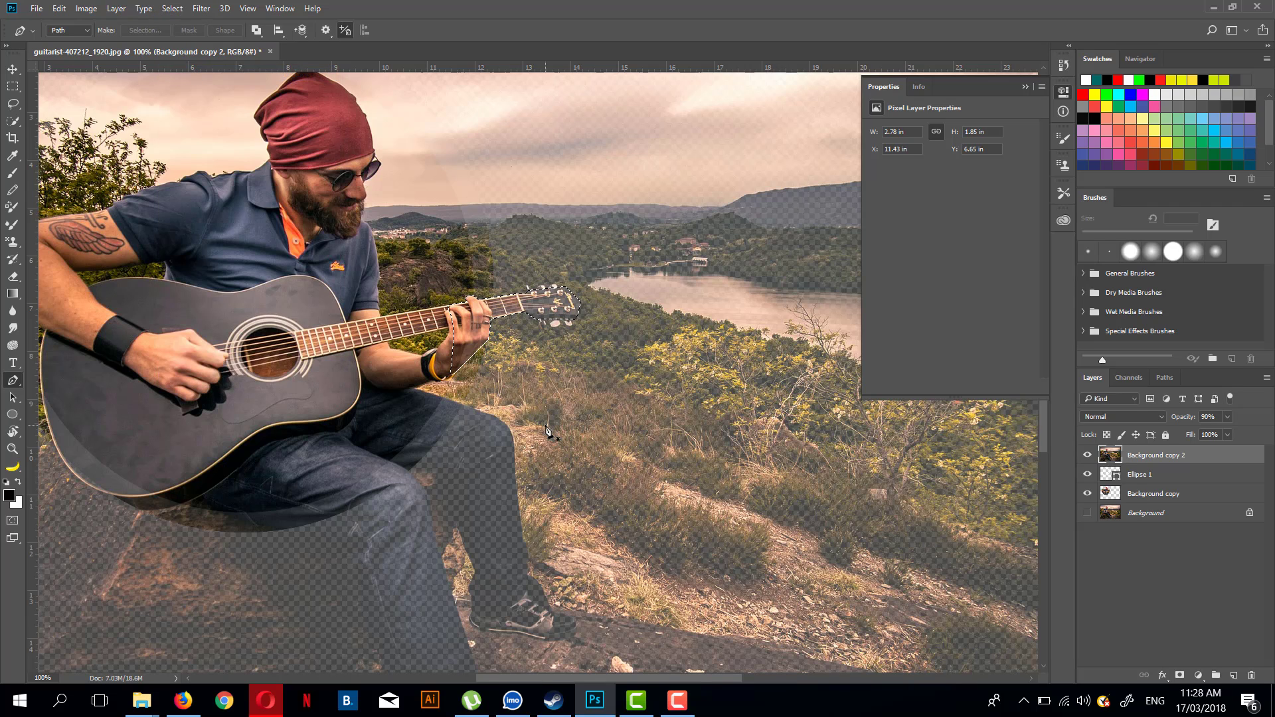
key(Delete)
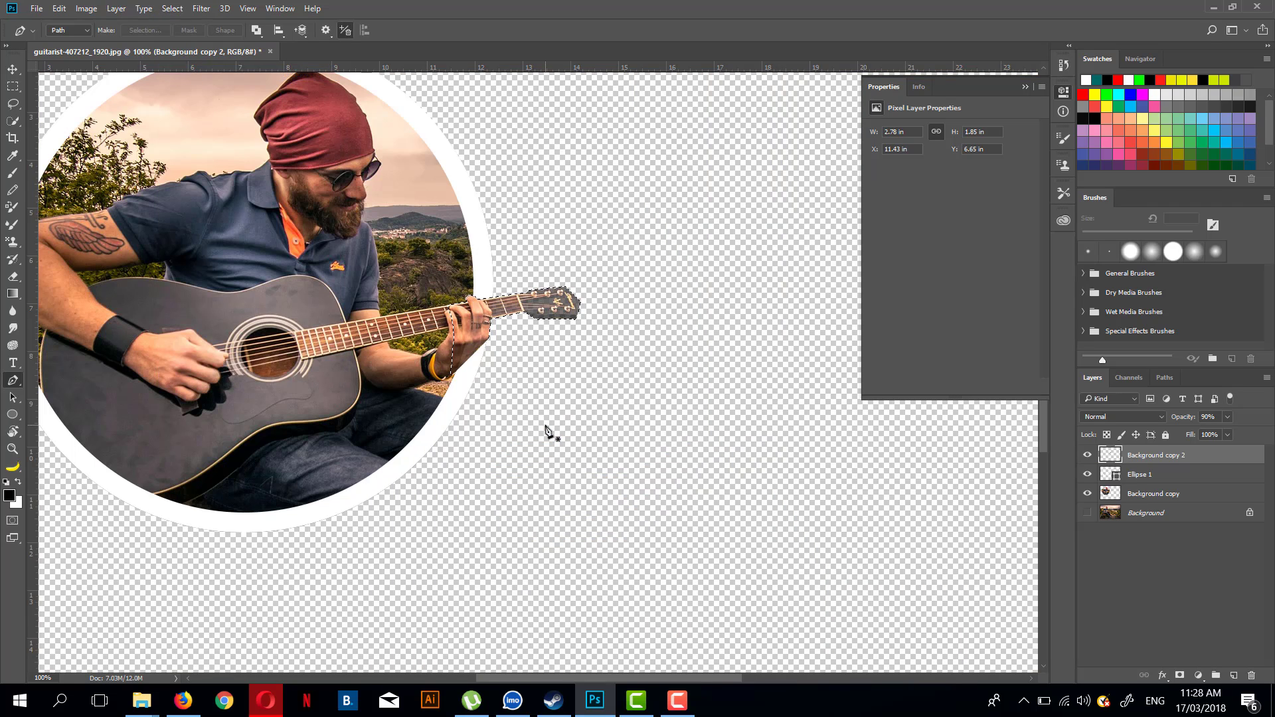
click(172, 9)
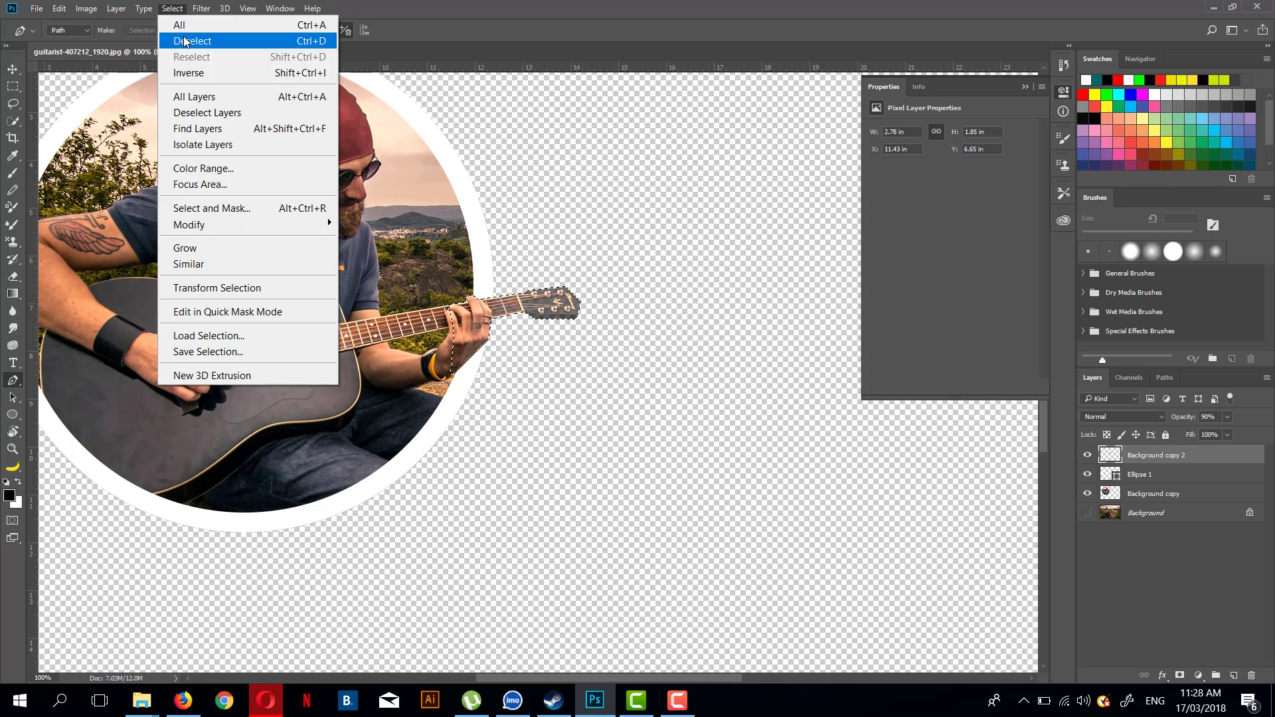
click(185, 38)
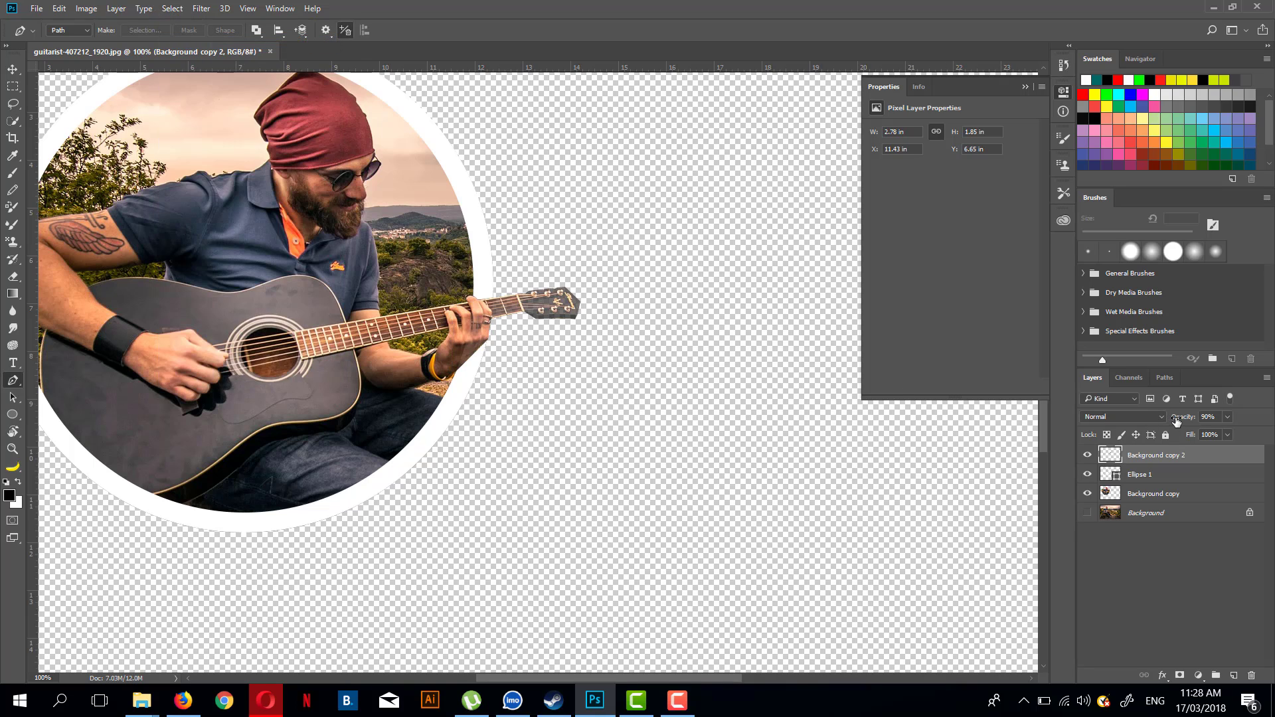
- Set the Background copy 2 layer's opacity to 100% and leave no layer selected
drag(1176, 421, 1273, 435)
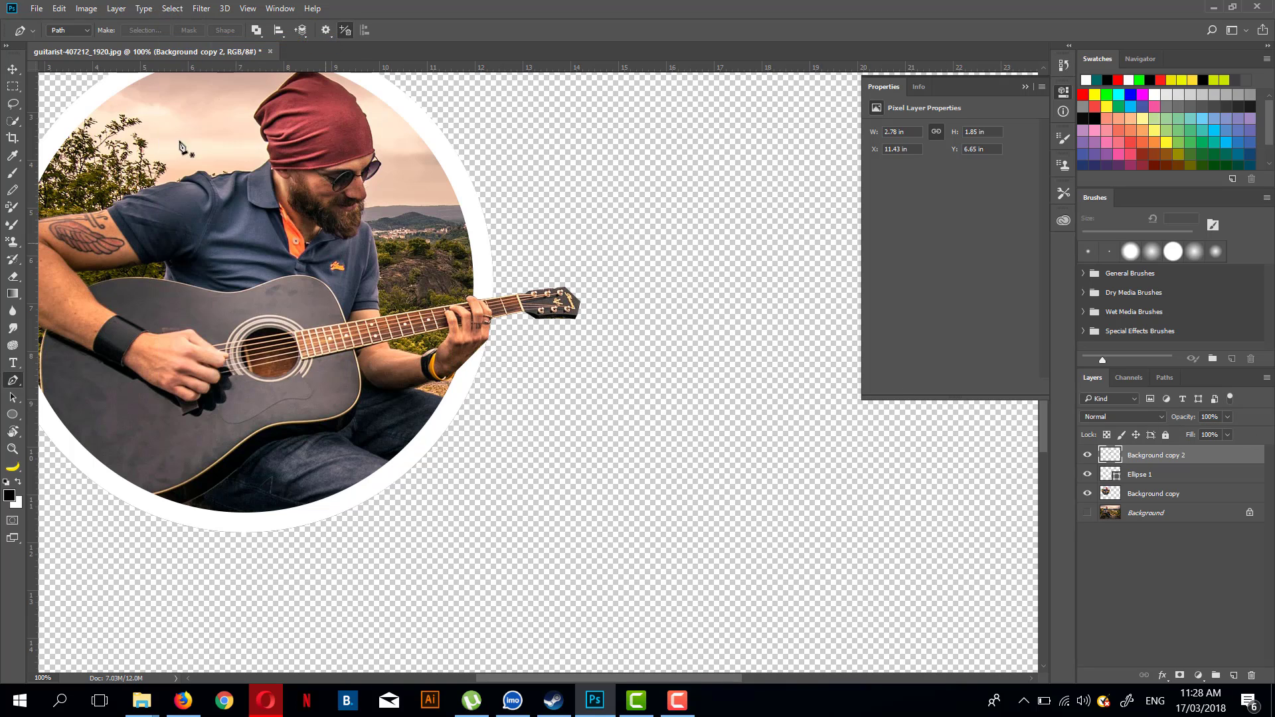
click(12, 70)
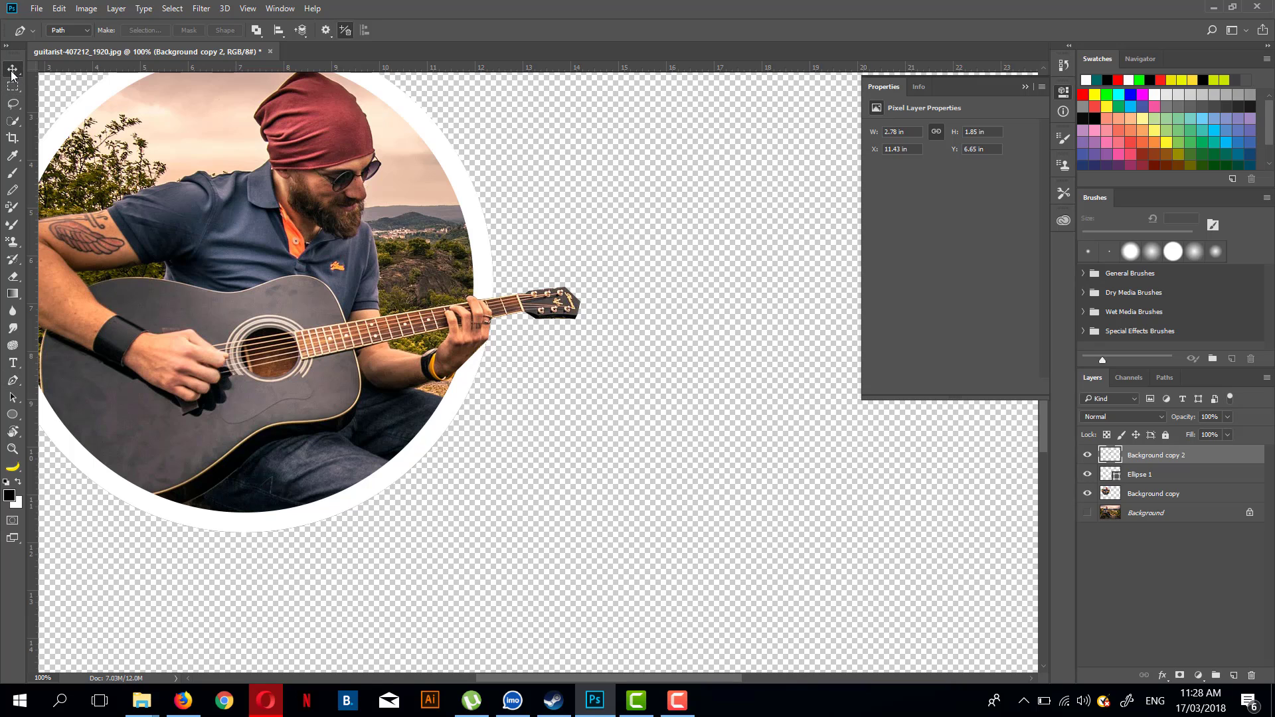
click(643, 438)
key(ctrl+minus)
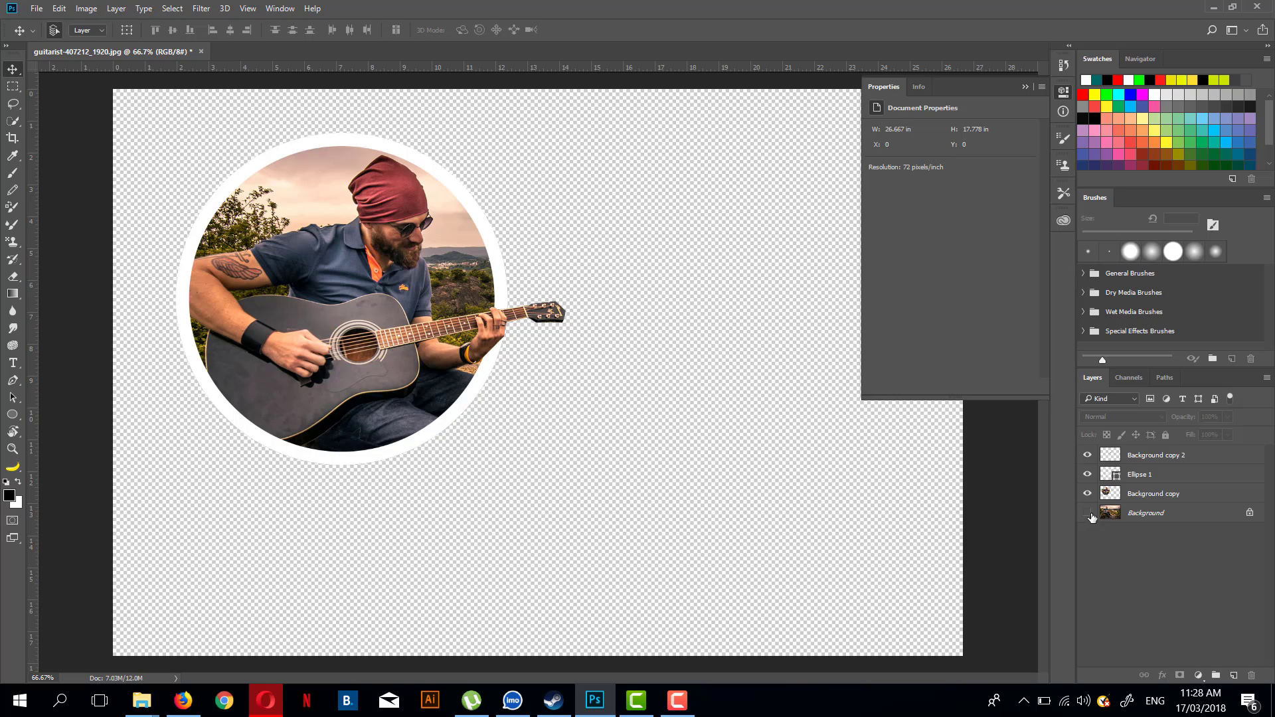
- Merge the Background copy, Ellipse 1 and Background copy 2 layers and move the merged artwork to the middle of the canvas
click(1136, 493)
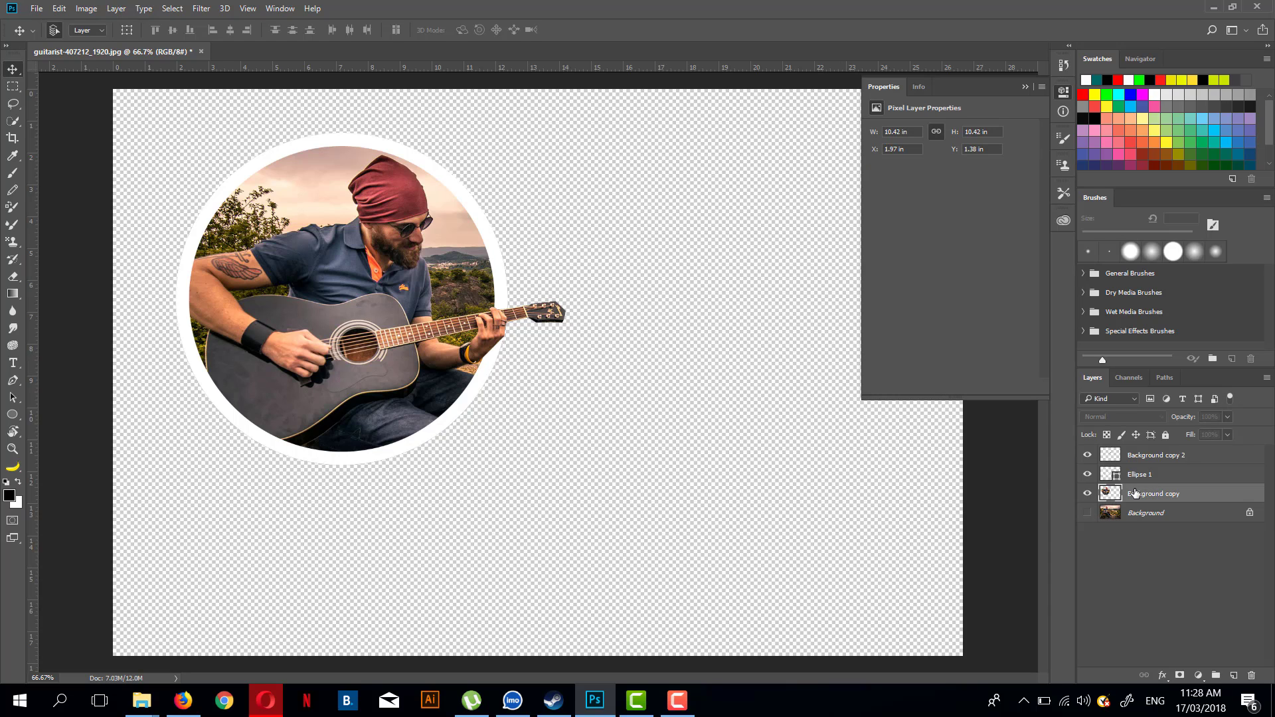
shift+click(1172, 457)
right_click(1172, 457)
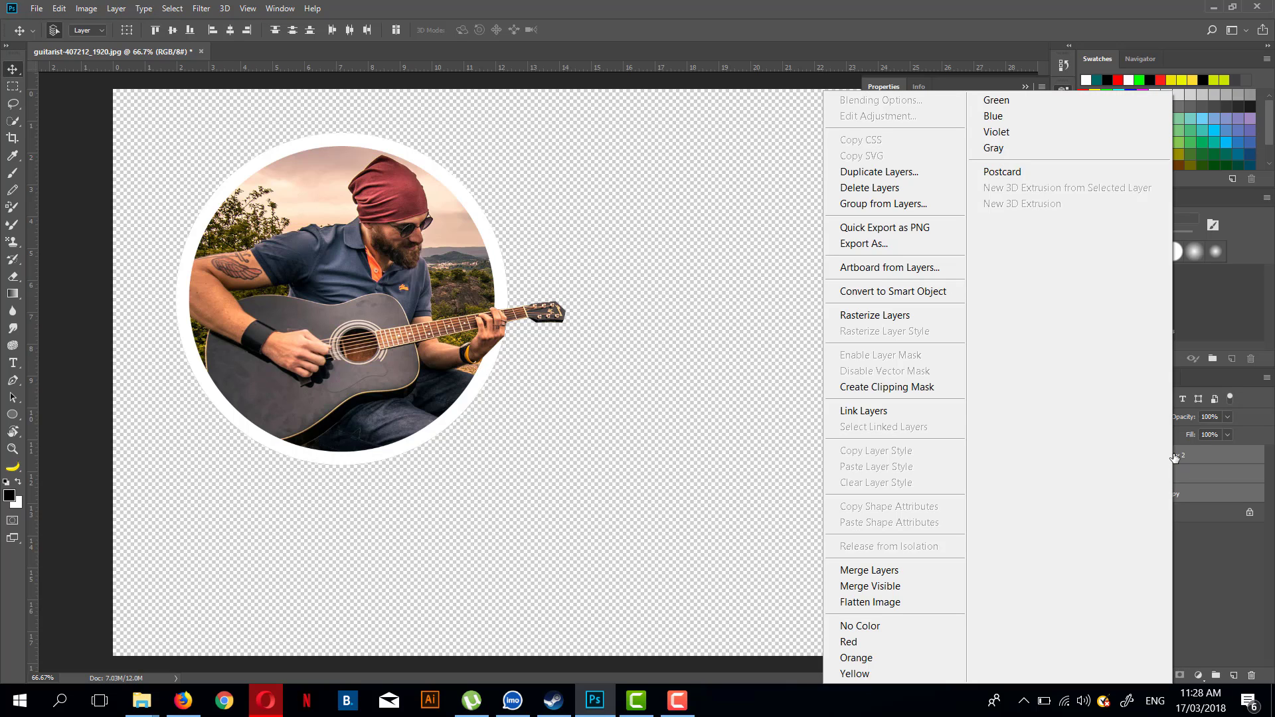
click(909, 571)
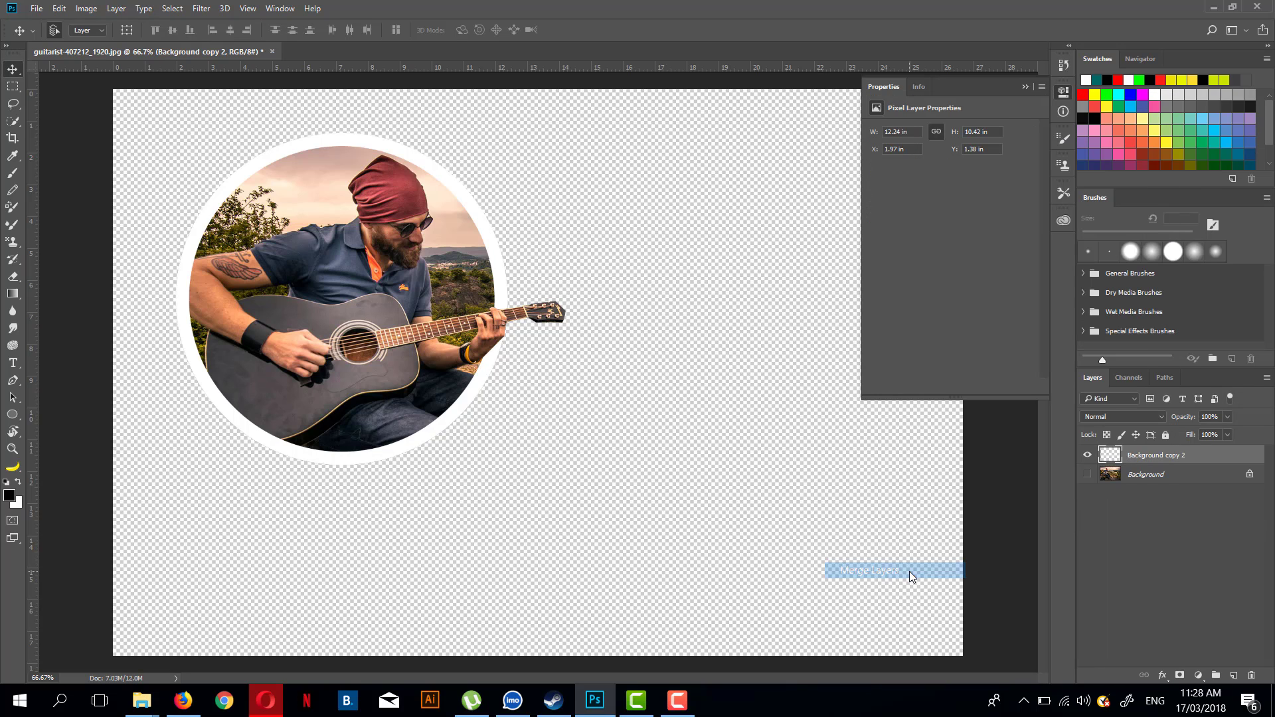
drag(341, 279, 555, 337)
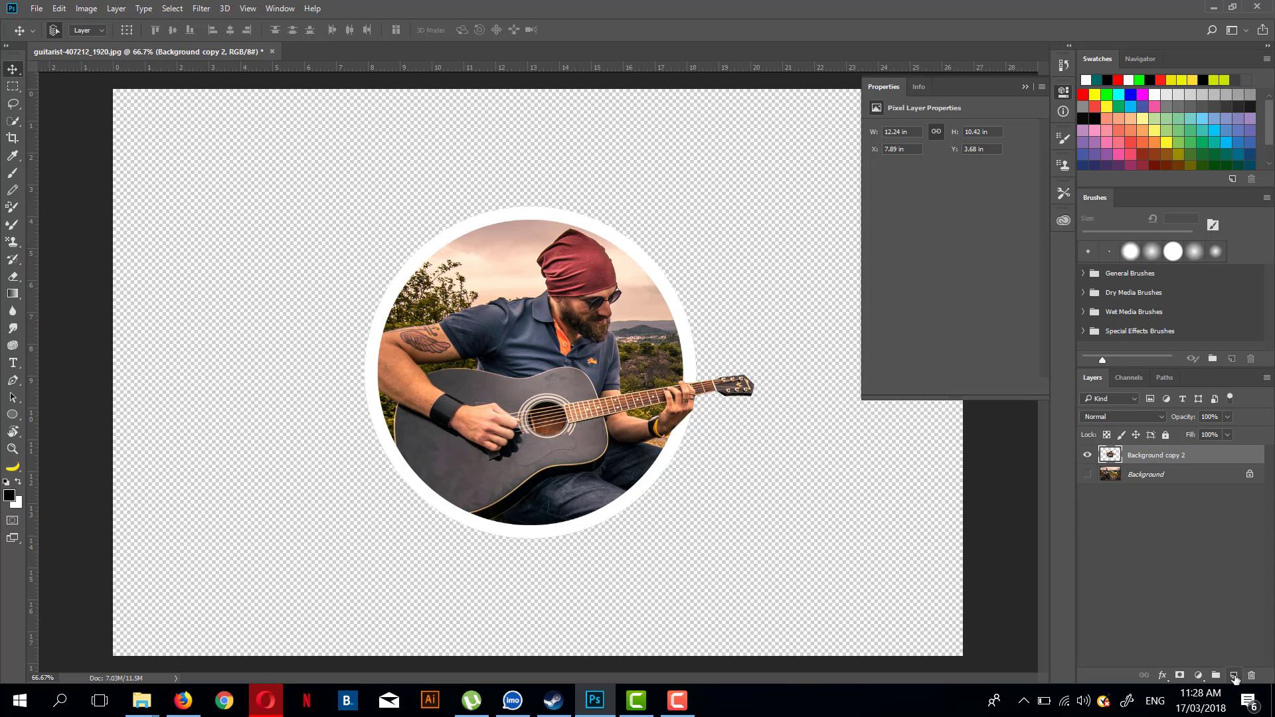
- Add a solid colour fill layer in turquoise #2fd3c2
click(1199, 675)
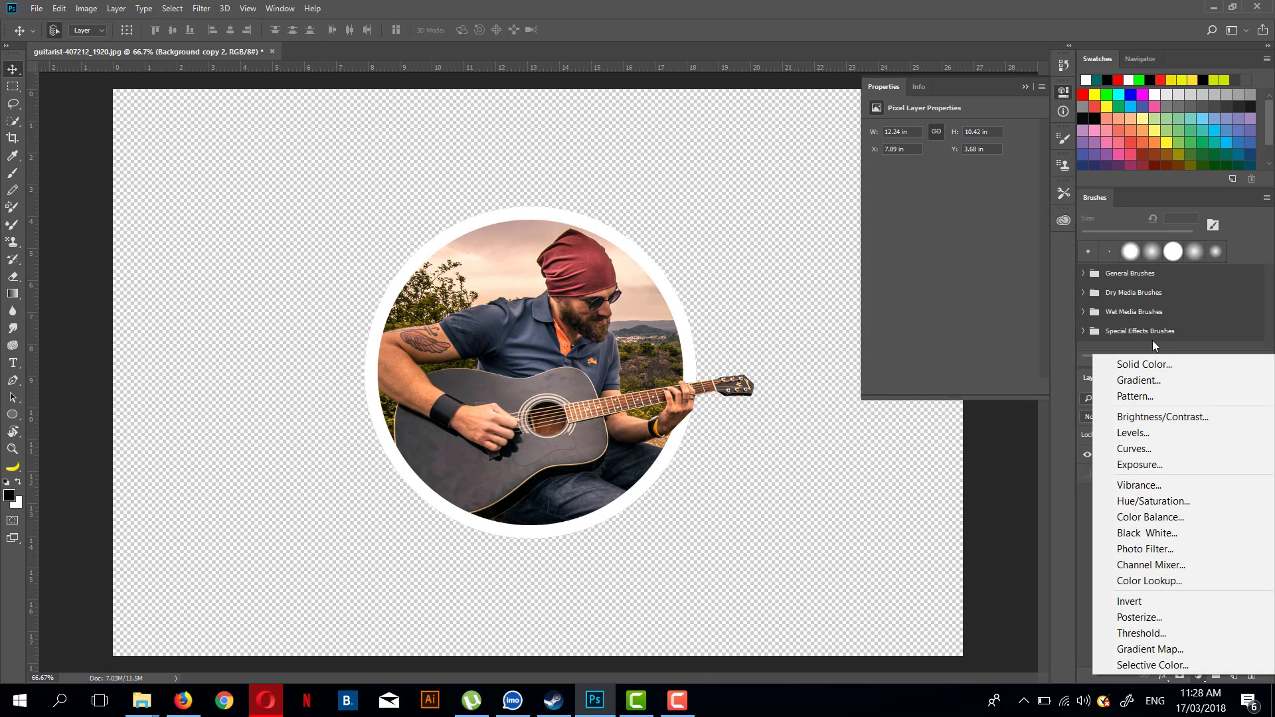
click(1154, 361)
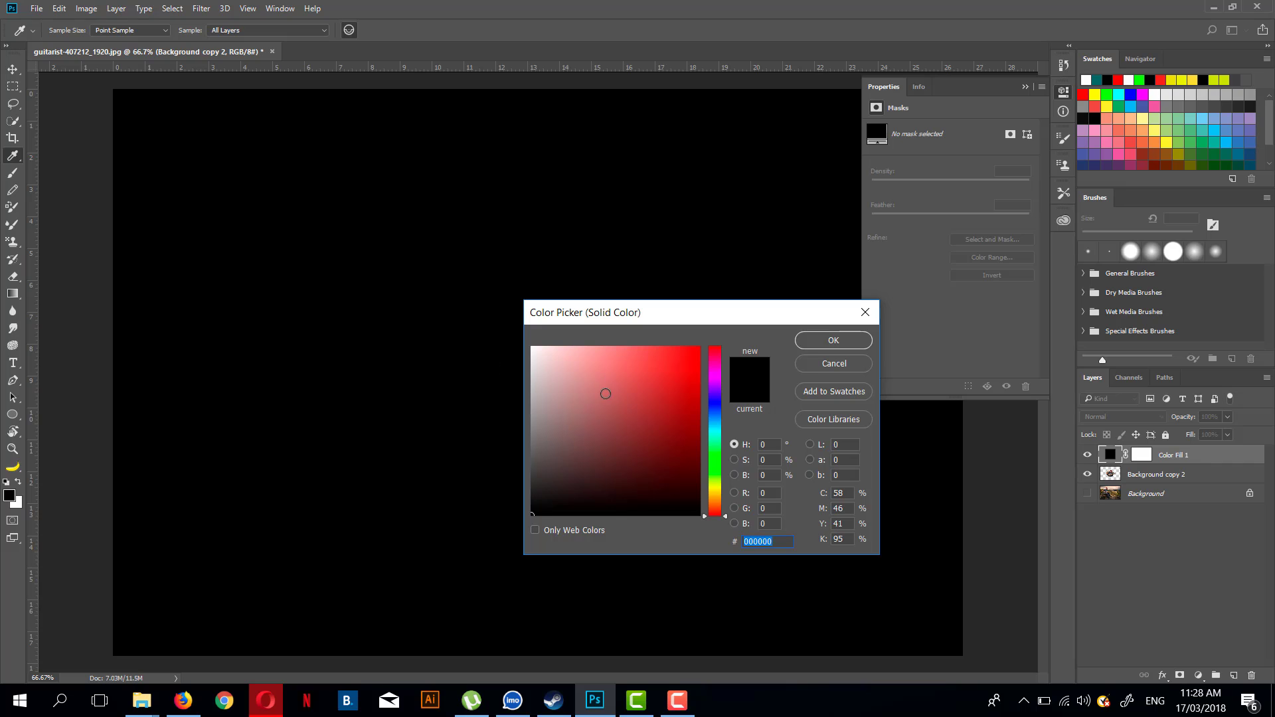
mouse_move(606, 394)
mouse_down()
mouse_move(635, 407)
mouse_move(700, 391)
mouse_move(716, 438)
mouse_up()
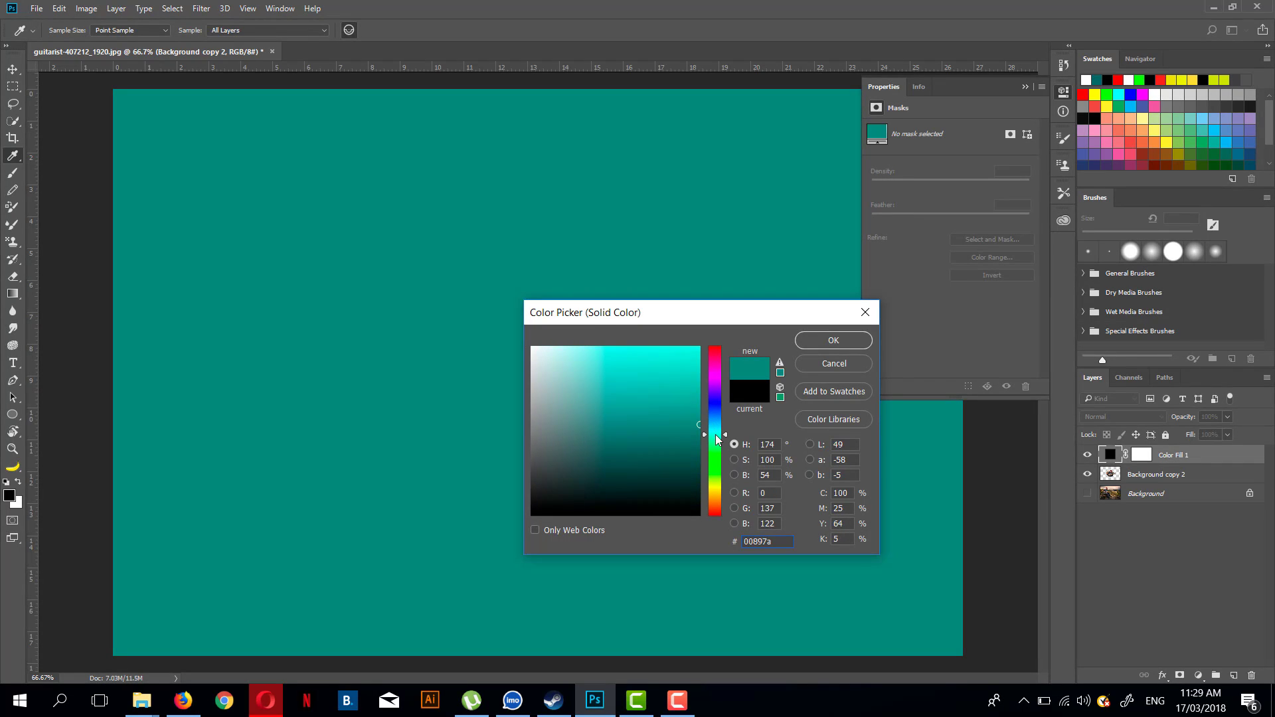
click(662, 376)
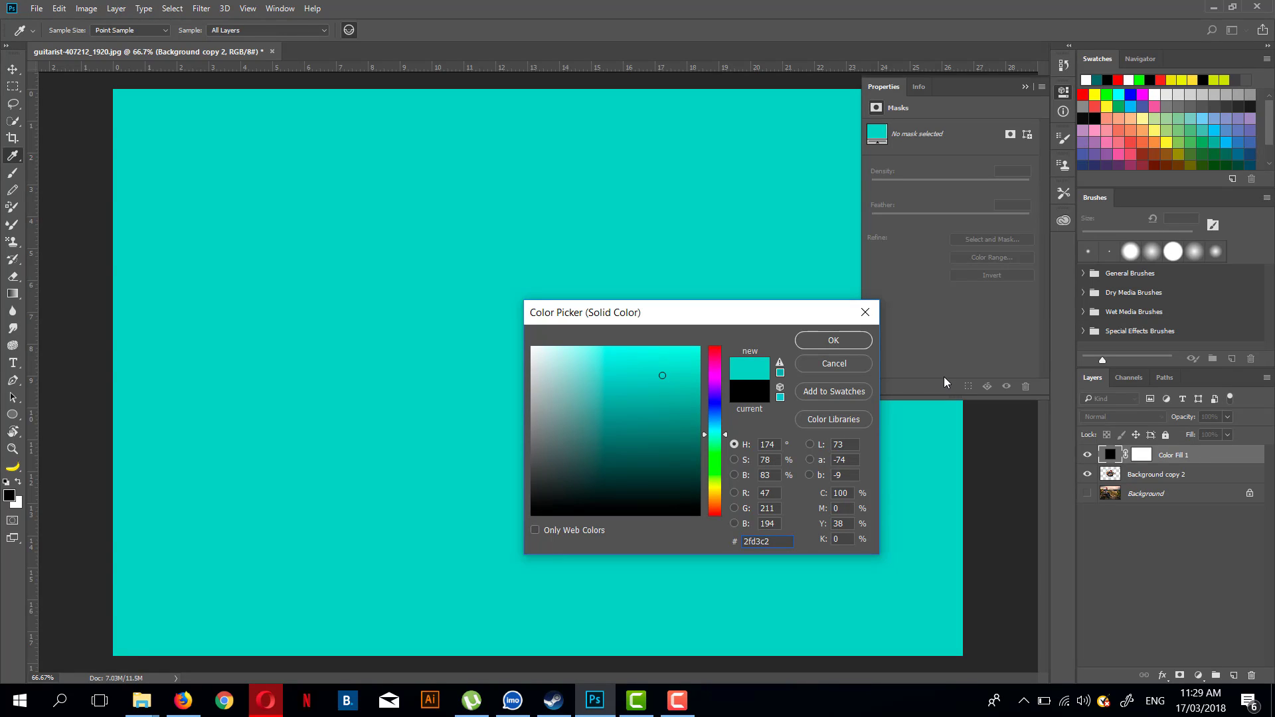
click(834, 340)
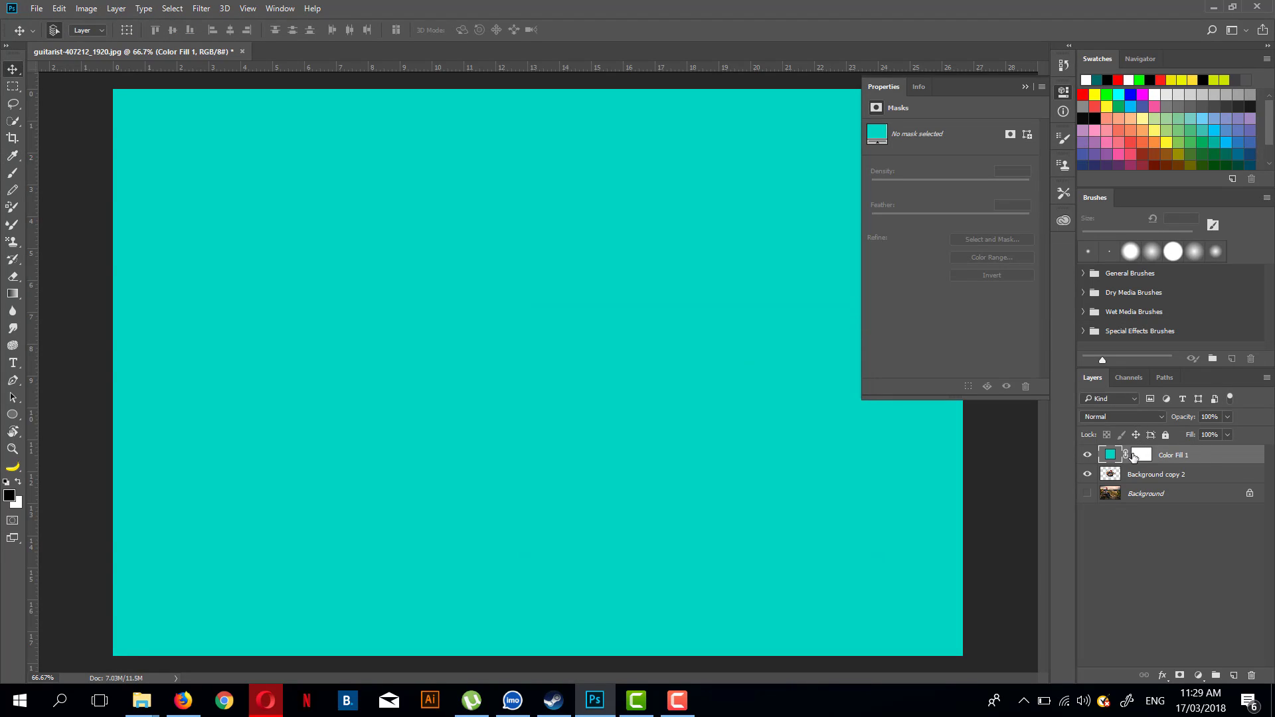
- Place the Color Fill 1 layer below Background copy 2 and put away the Properties panel covering the canvas
mouse_move(1206, 454)
mouse_down()
mouse_move(1205, 488)
mouse_move(1205, 477)
mouse_up()
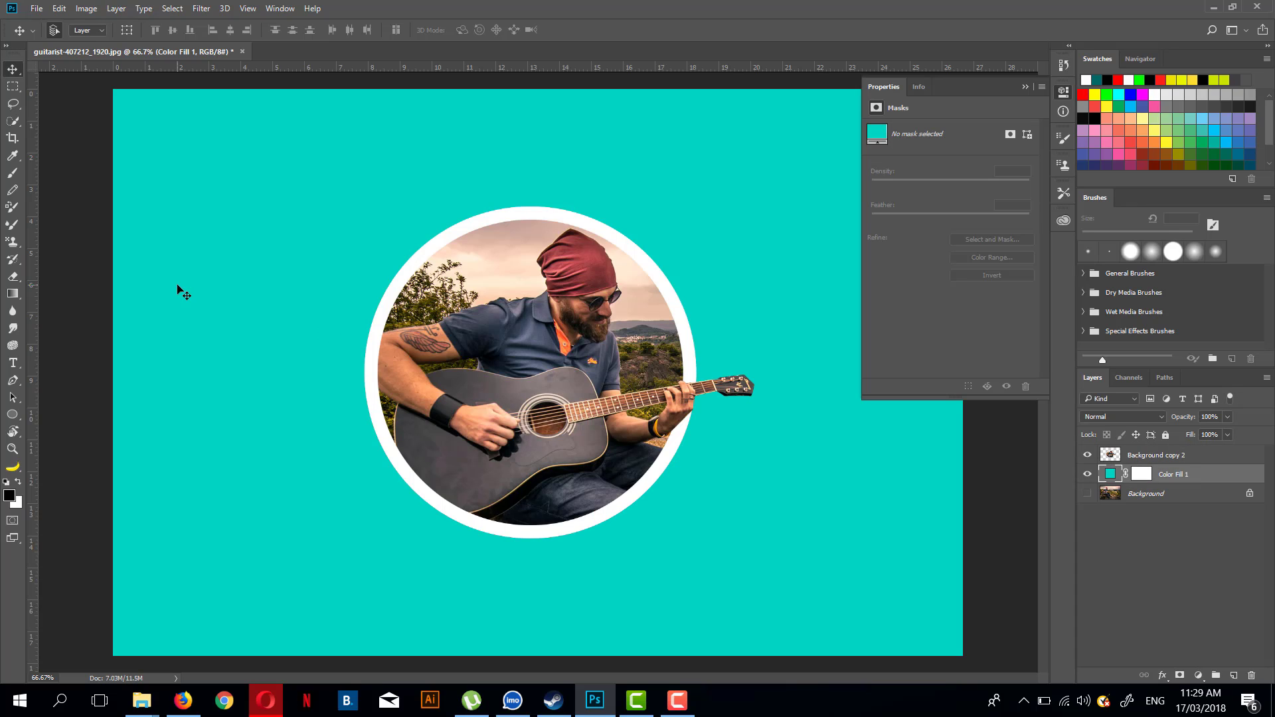
click(1043, 86)
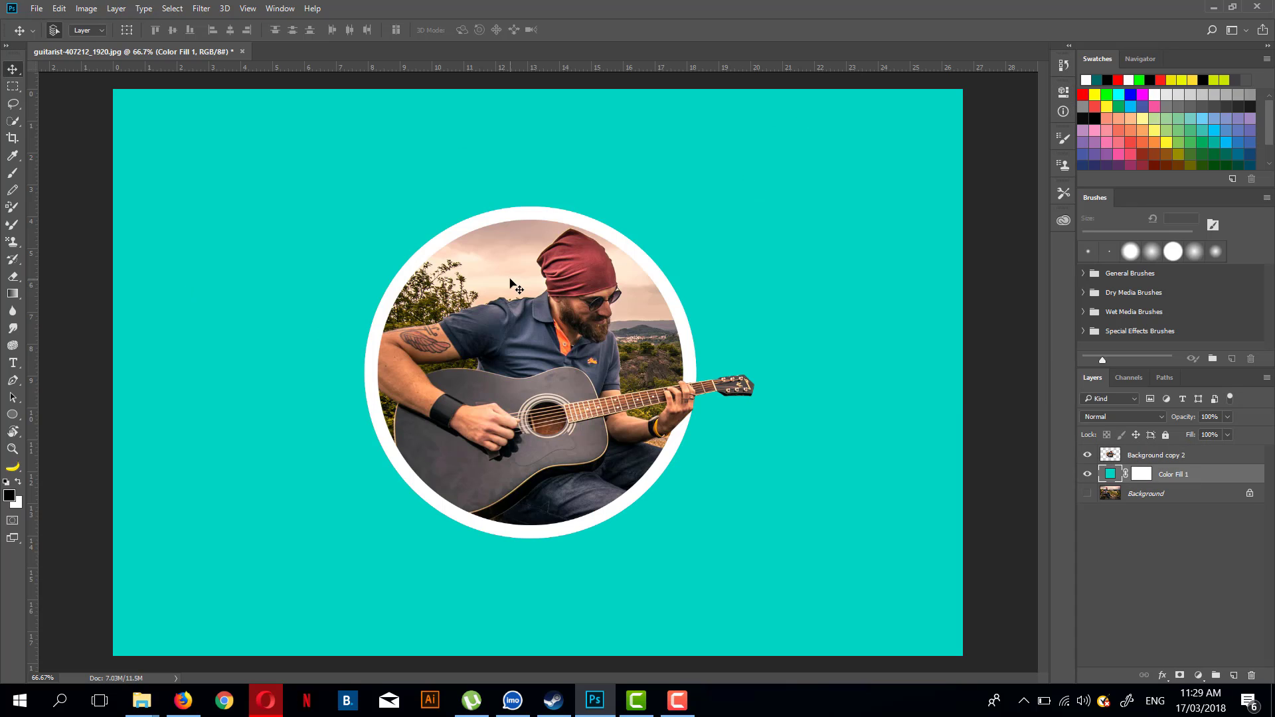